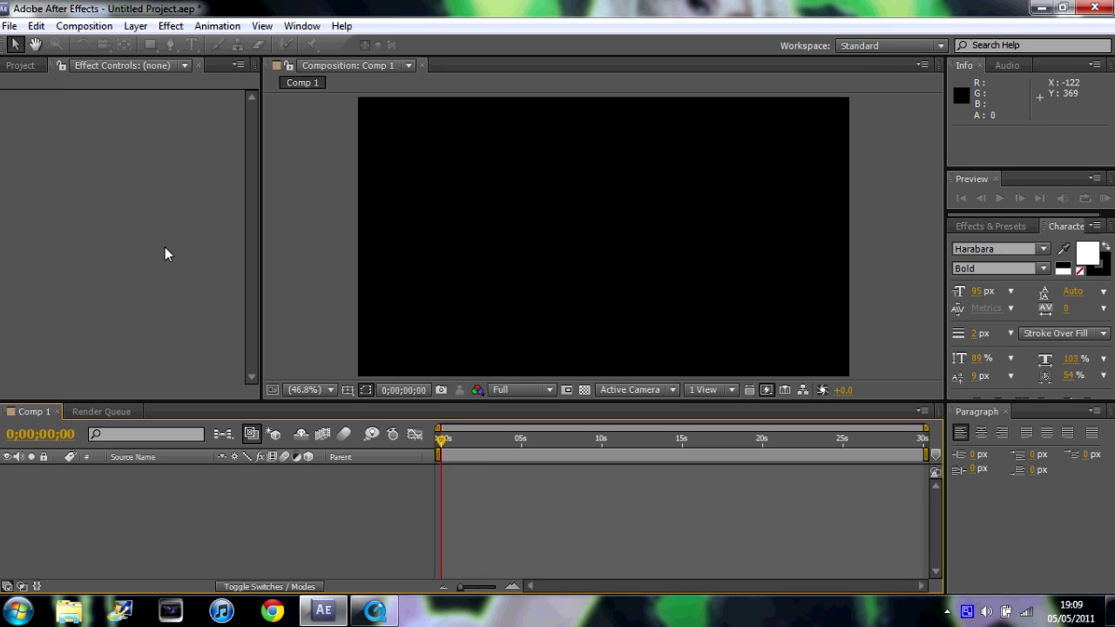
Step: Create a full-frame pale grey-red (948E8E) solid layer in Comp 1
click(160, 26)
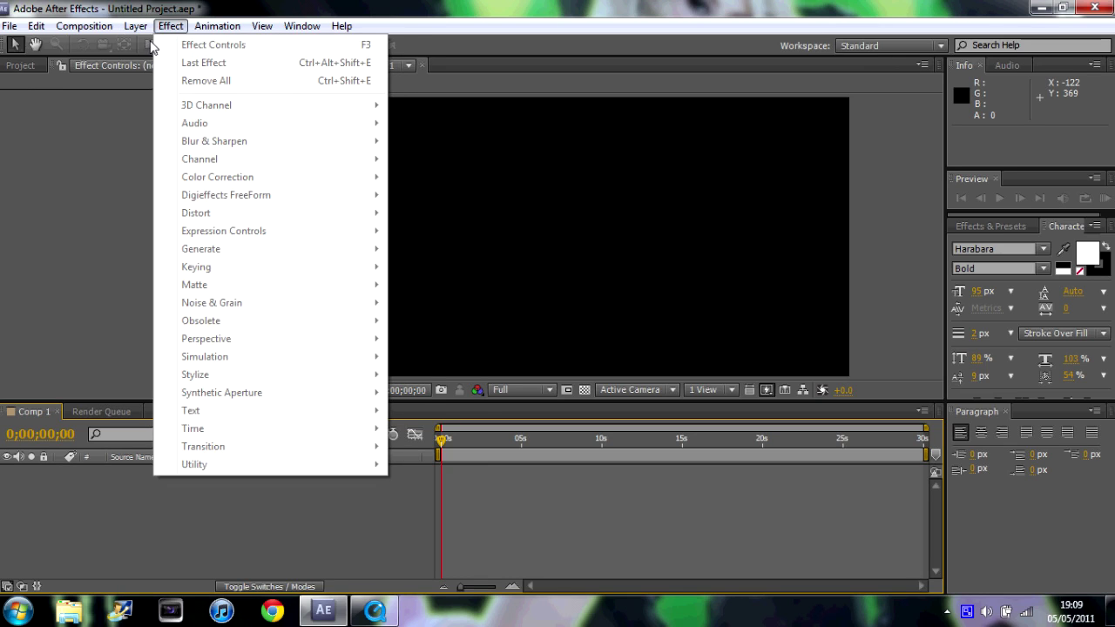
mouse_move(138, 31)
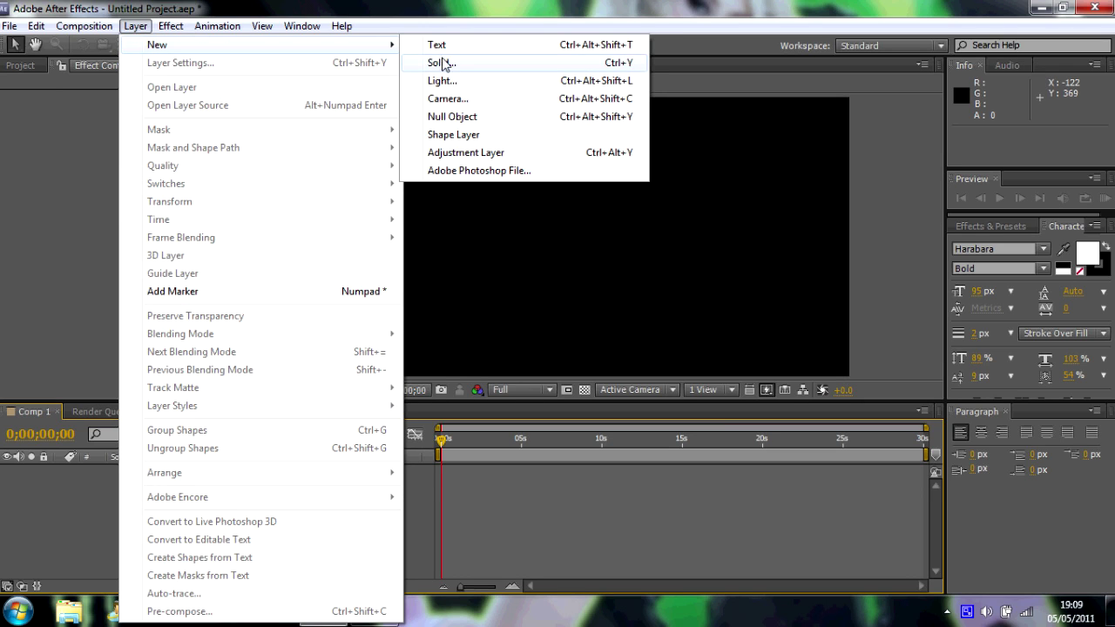
click(442, 63)
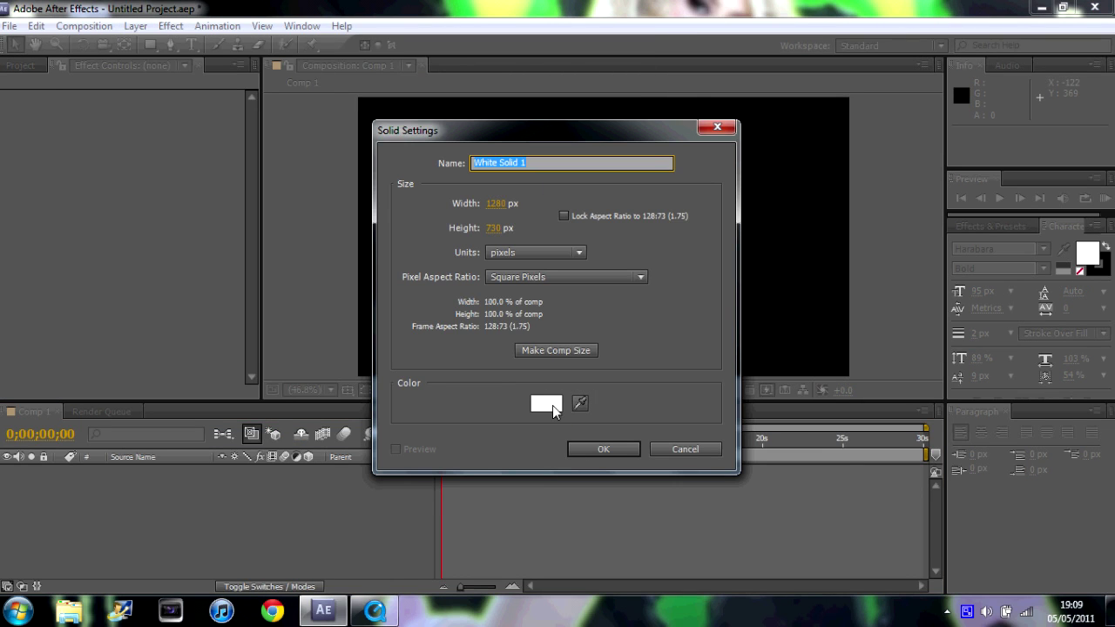
click(552, 408)
drag(466, 383, 423, 360)
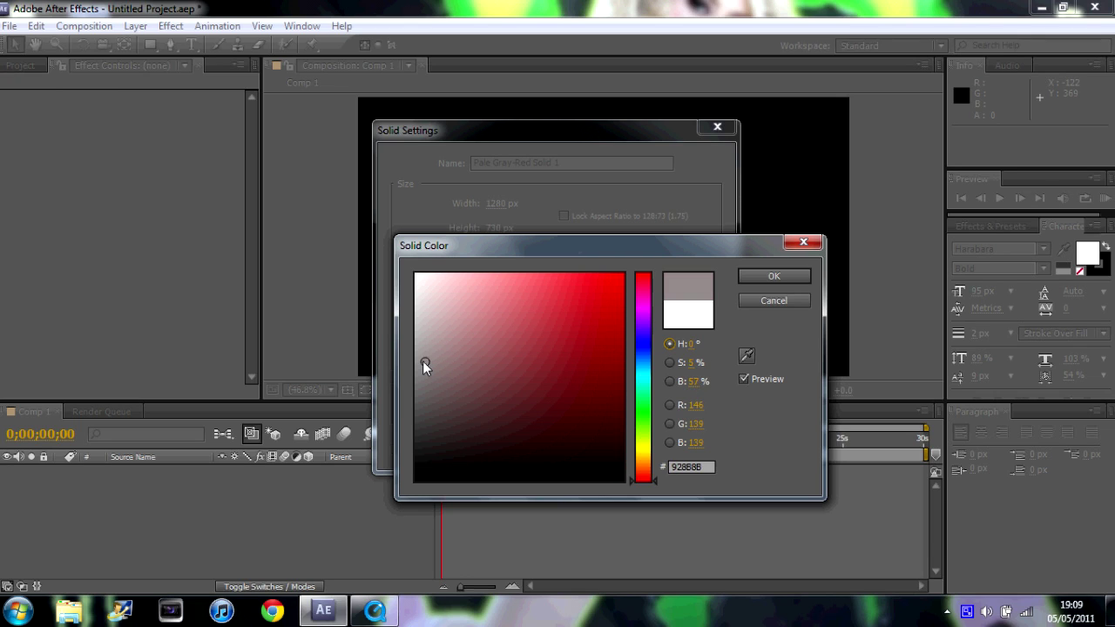
click(753, 283)
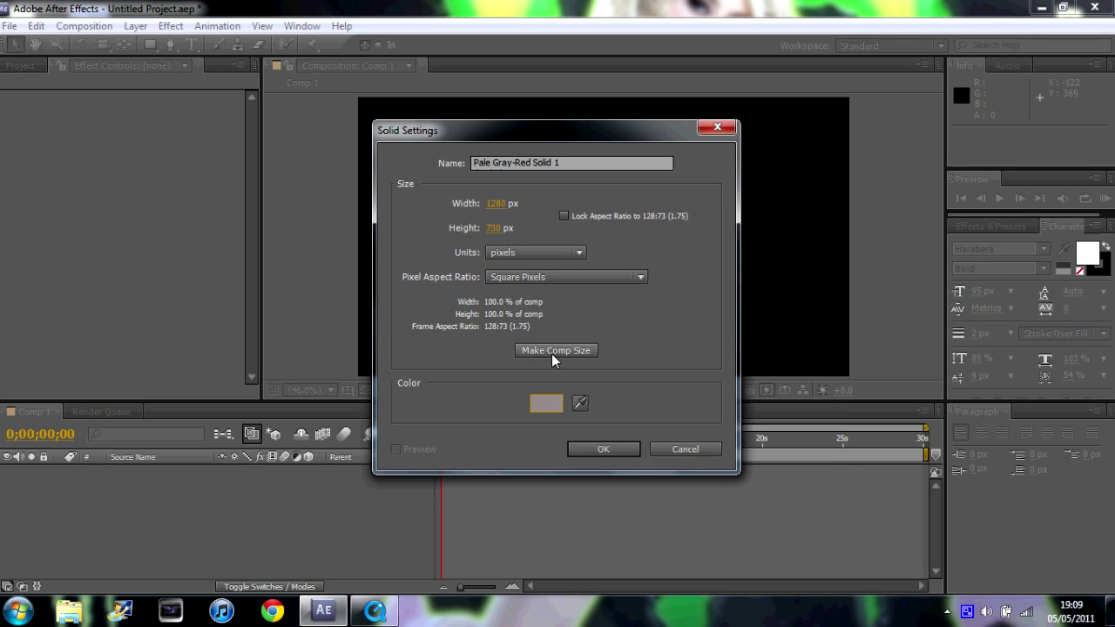
click(619, 447)
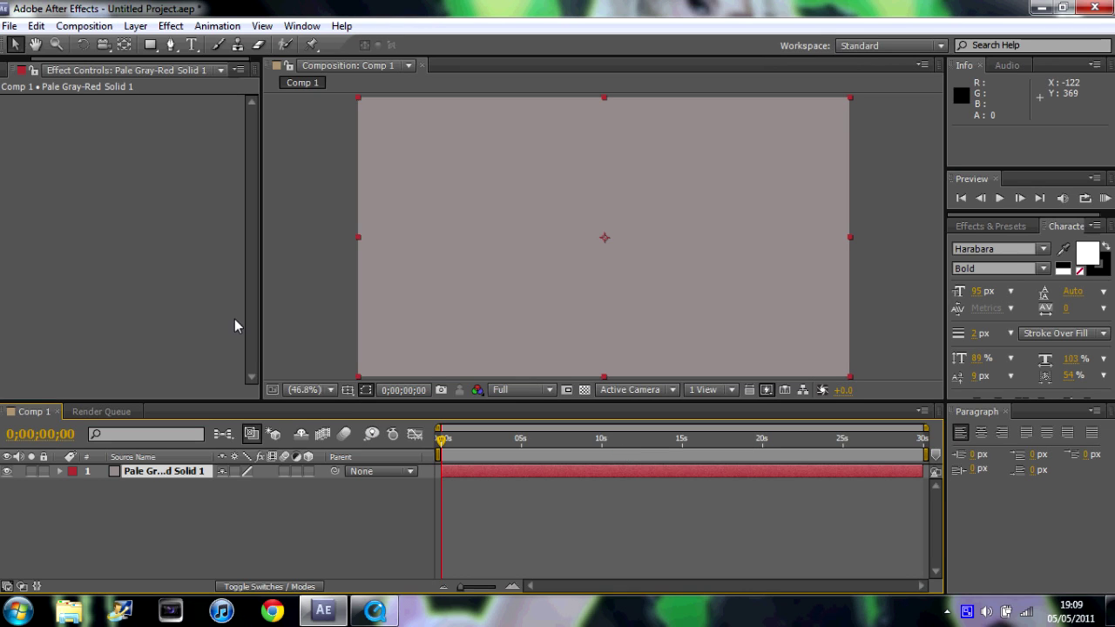
Step: Create a white solid, 'White Solid 1', above the grey-red solid
click(135, 25)
mouse_move(141, 43)
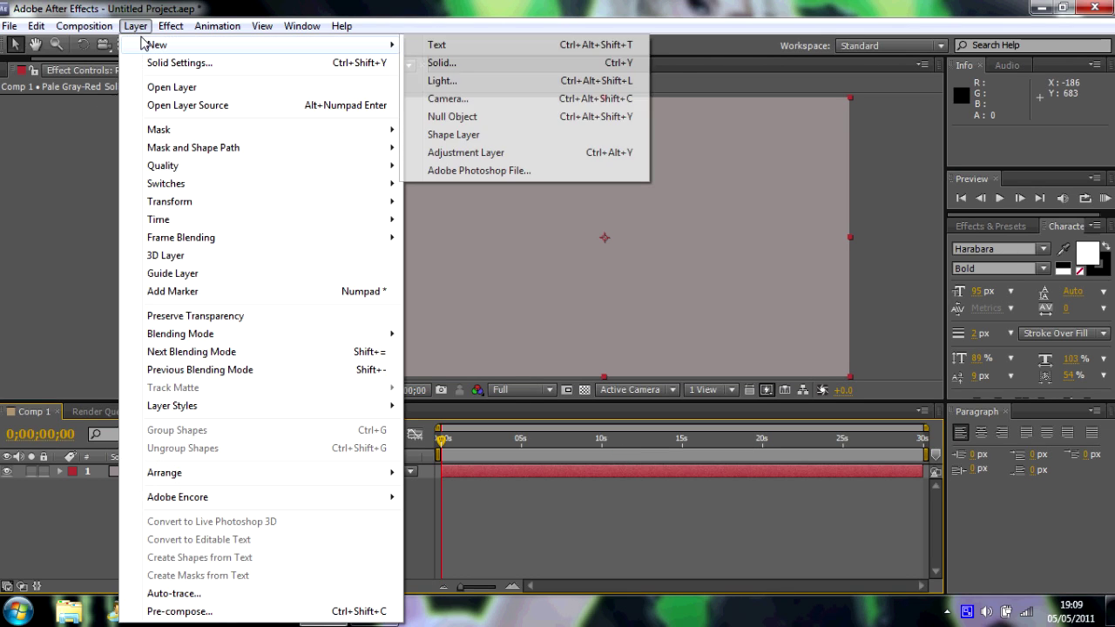
click(515, 63)
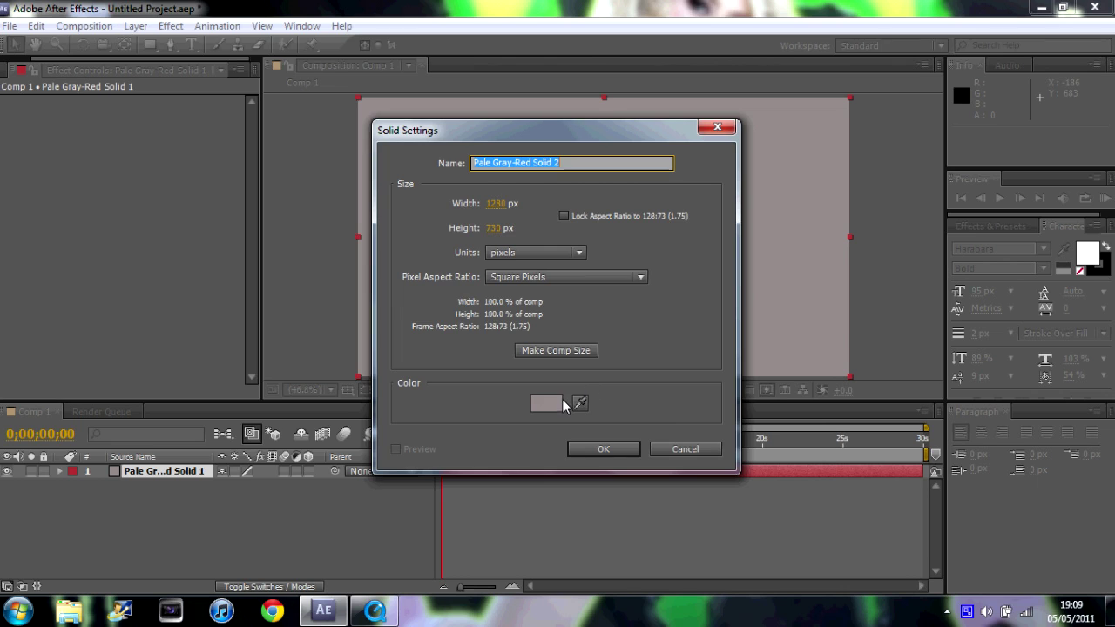
click(562, 401)
drag(566, 357, 350, 211)
click(776, 274)
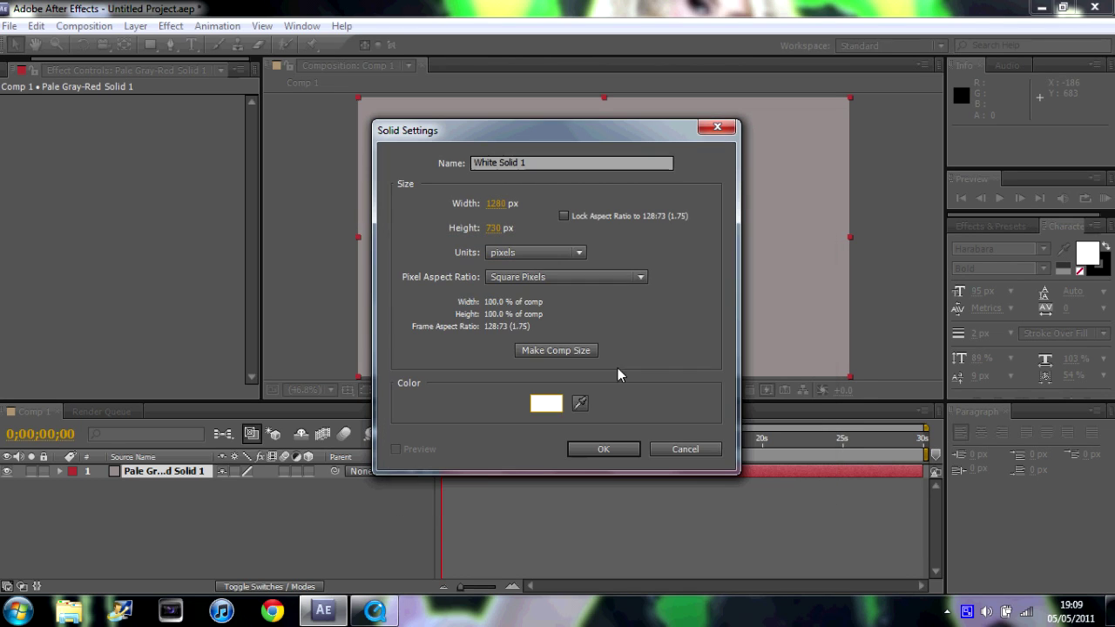
click(603, 448)
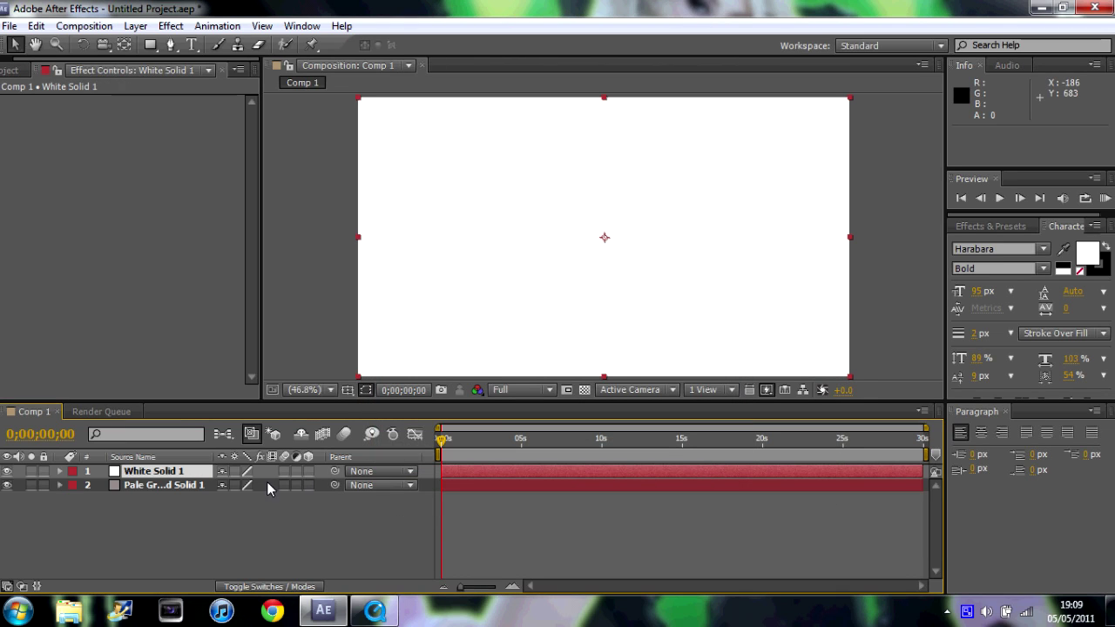
Step: Select the pale grey-red and White Solid 1 layers to check the layer order
click(195, 487)
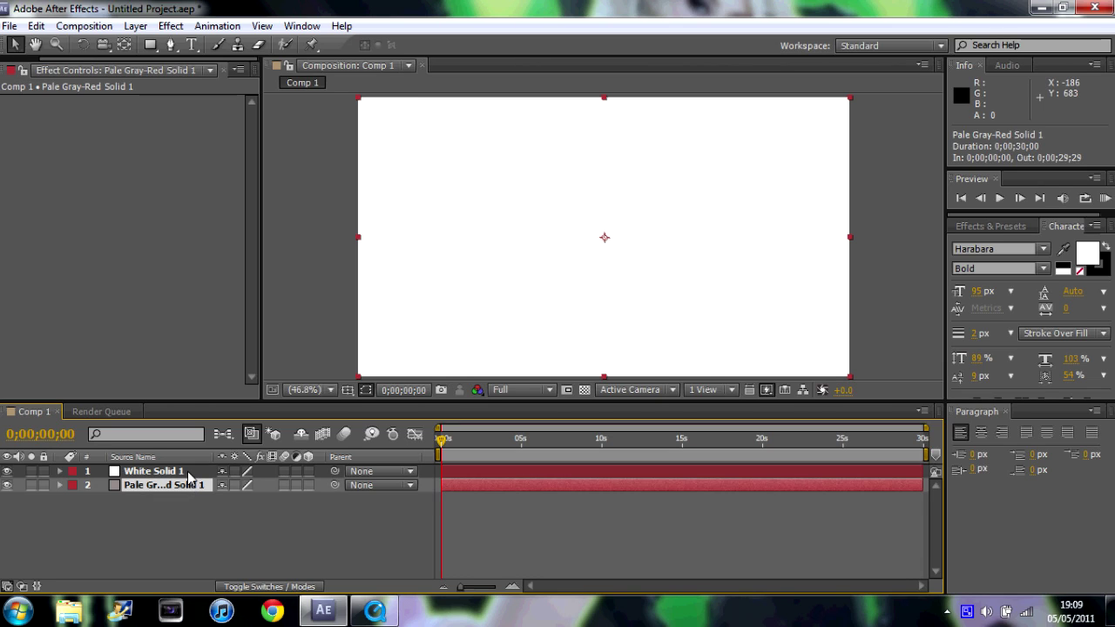
click(188, 471)
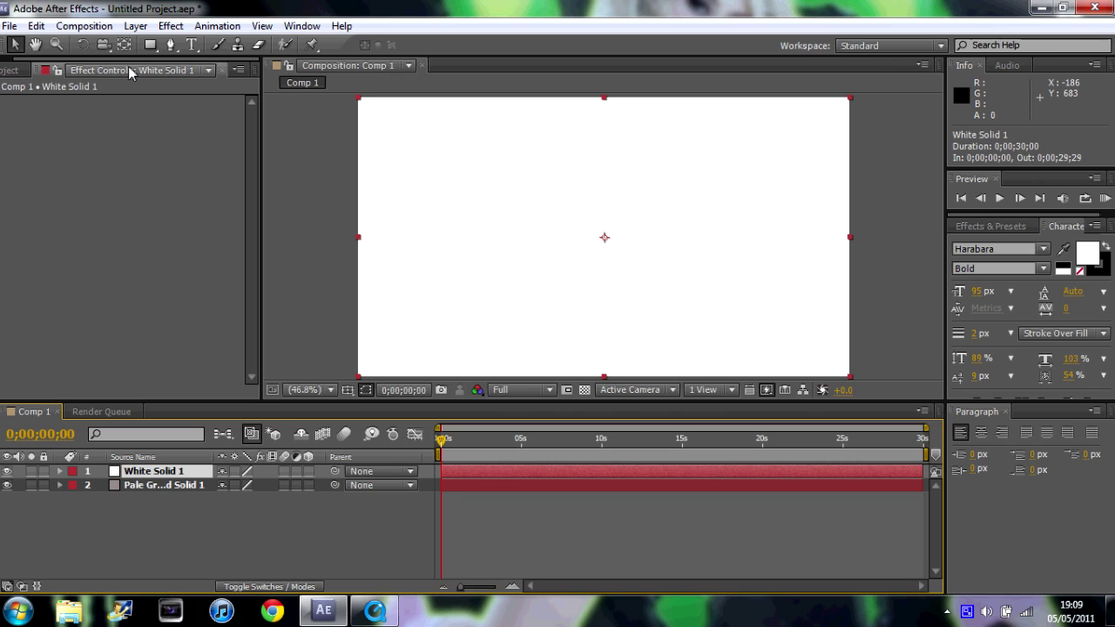
click(150, 45)
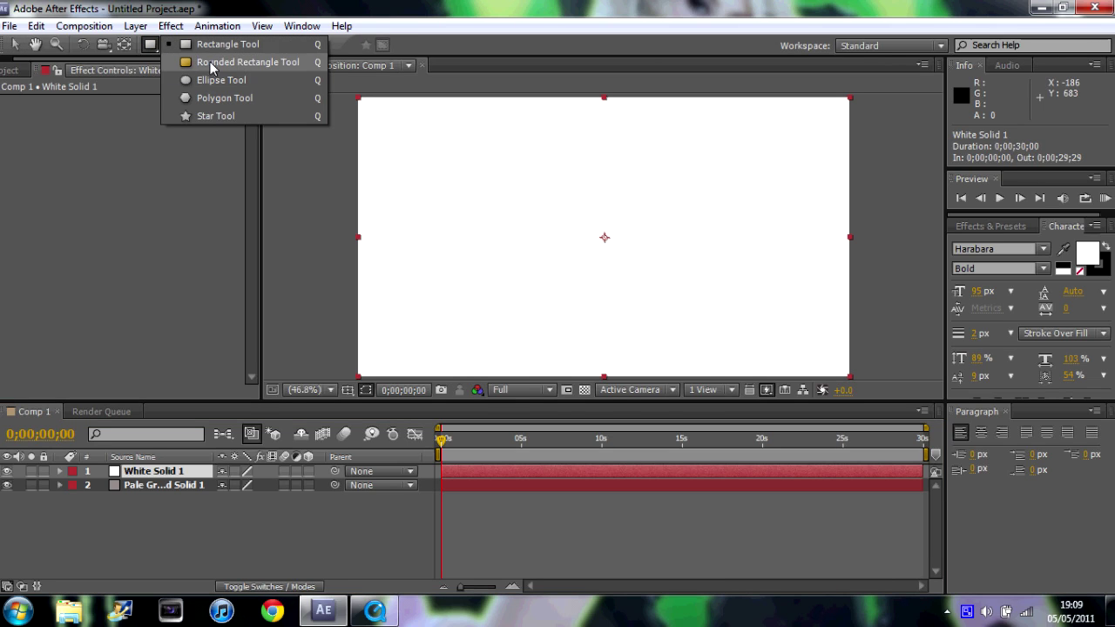
Step: Give White Solid 1 a full-layer ellipse mask feathered to 246 pixels
click(241, 81)
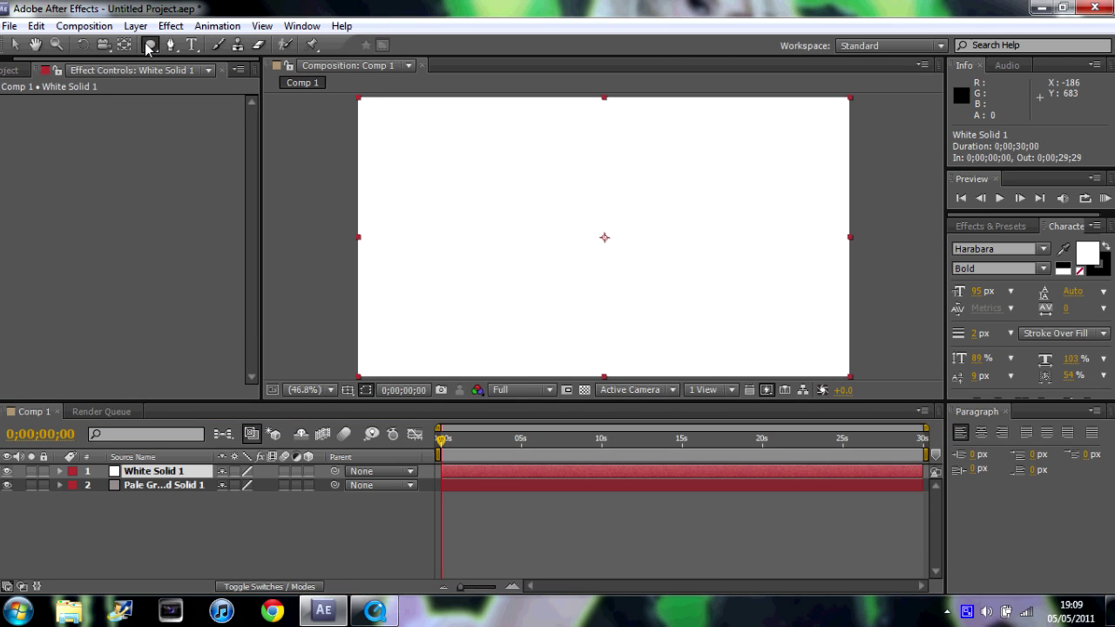
double_click(150, 45)
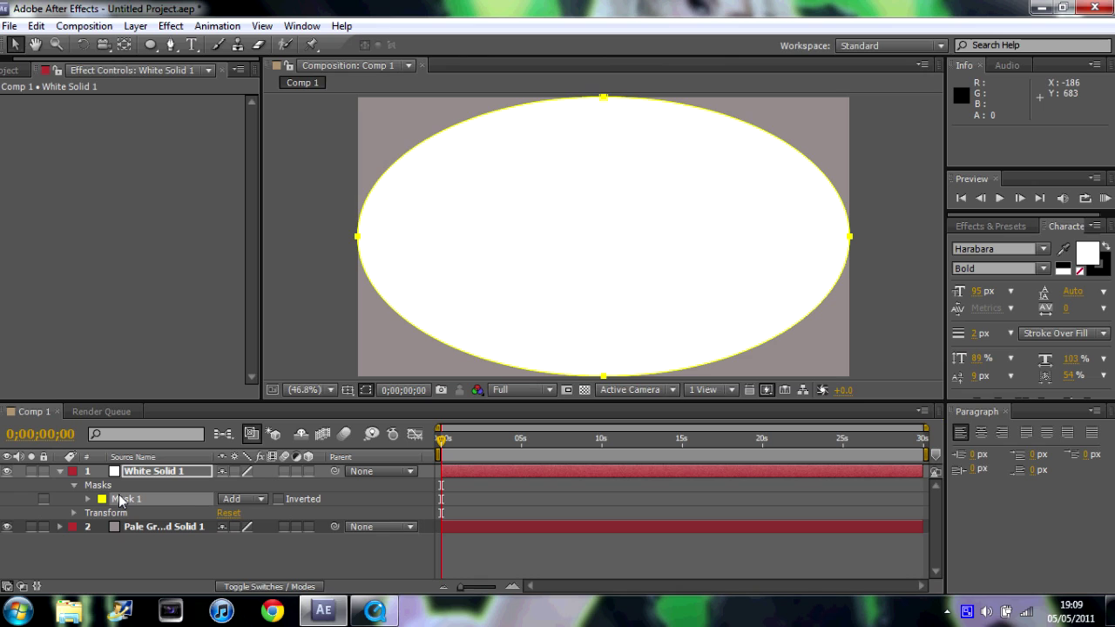
key(f)
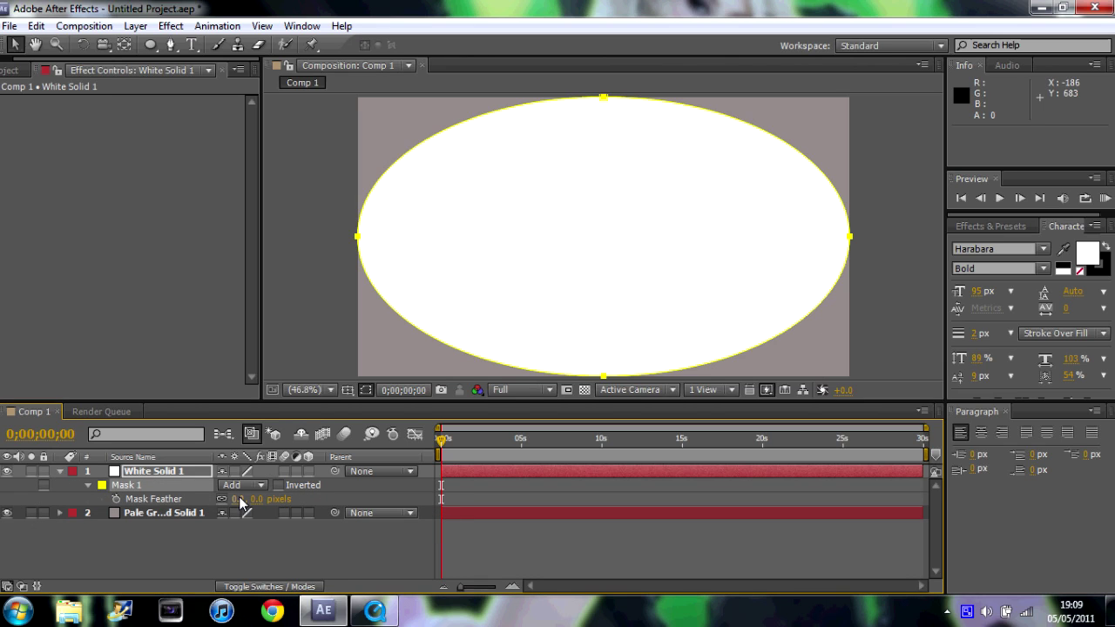
drag(241, 503, 443, 499)
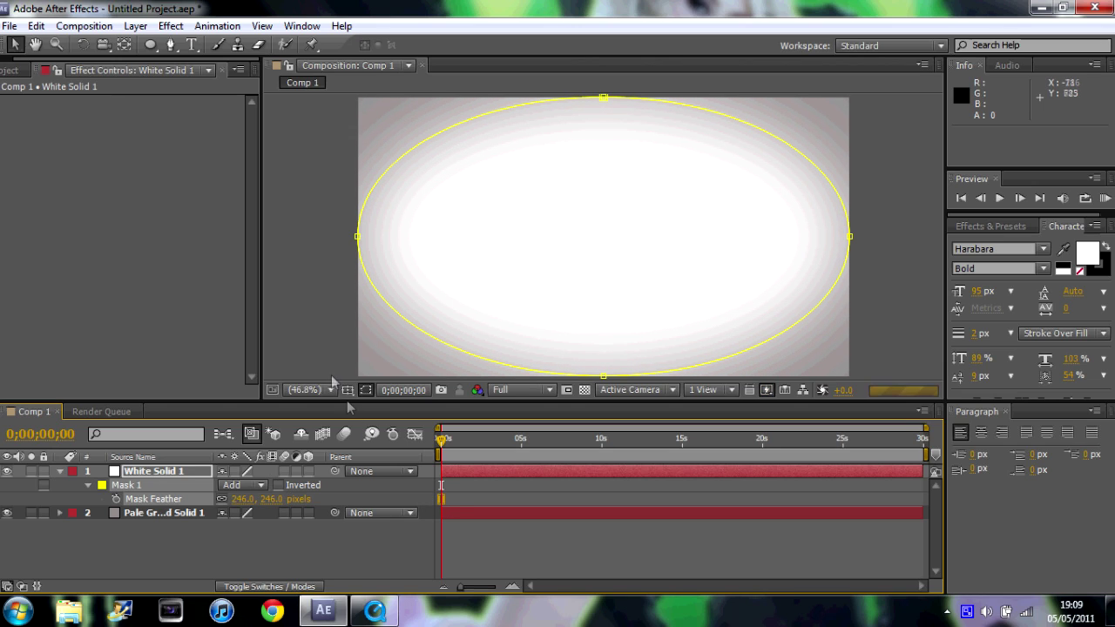
click(205, 531)
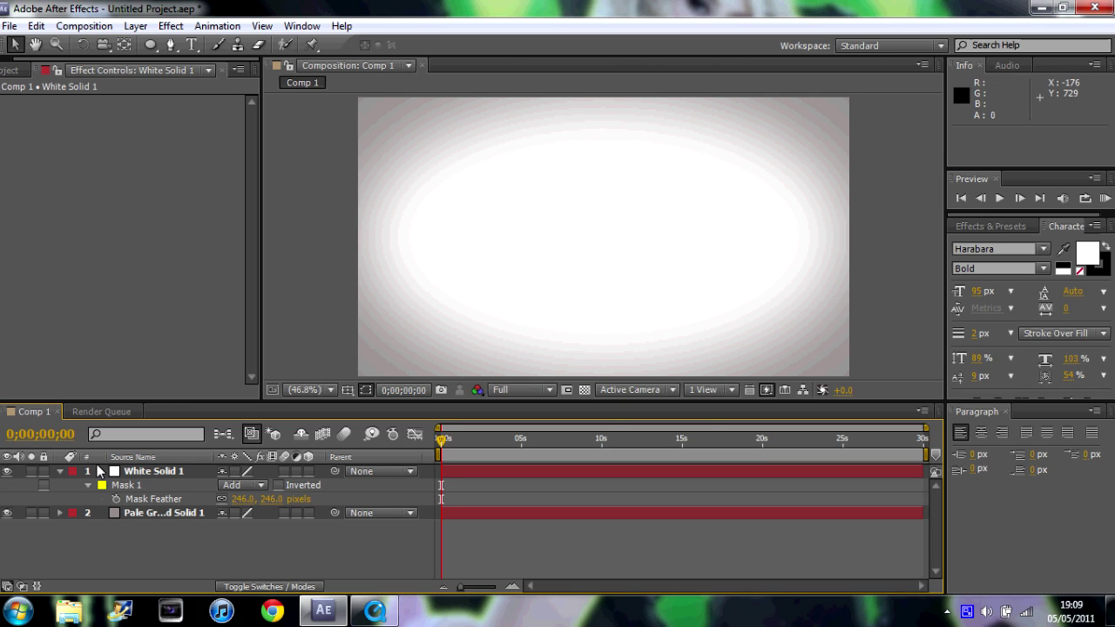
click(60, 472)
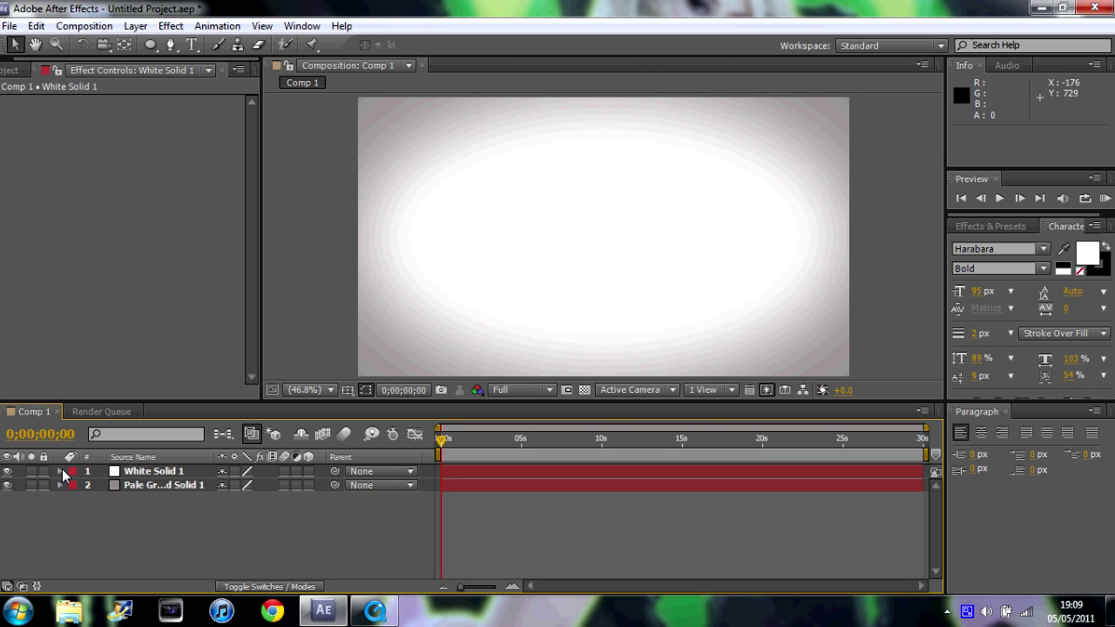
click(9, 26)
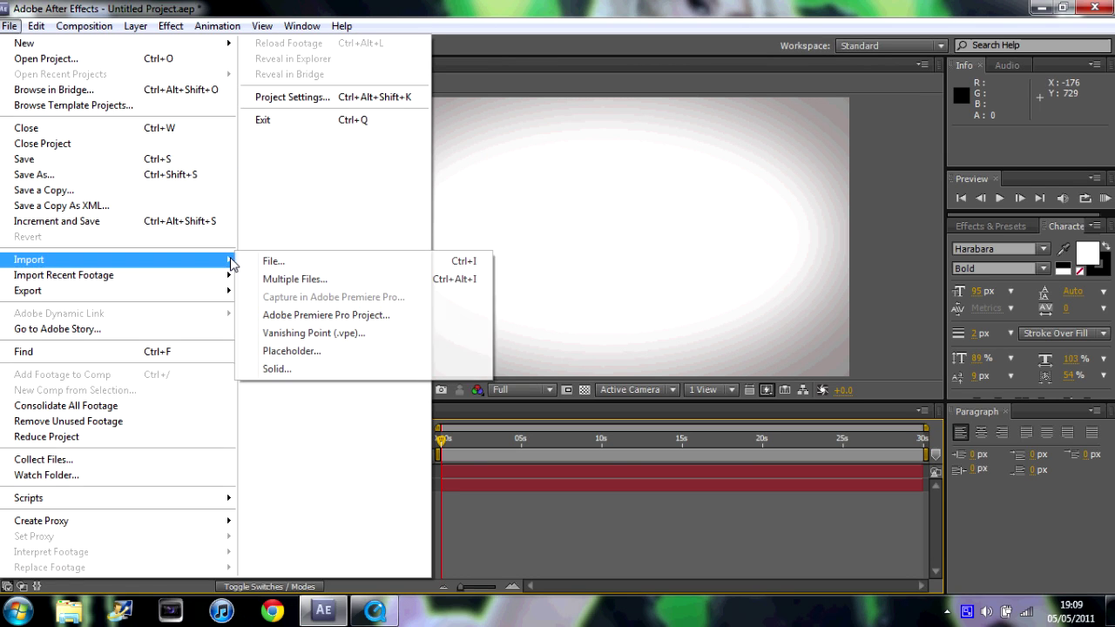
Step: Import the nob.mov clip from the Desktop into the project
click(255, 262)
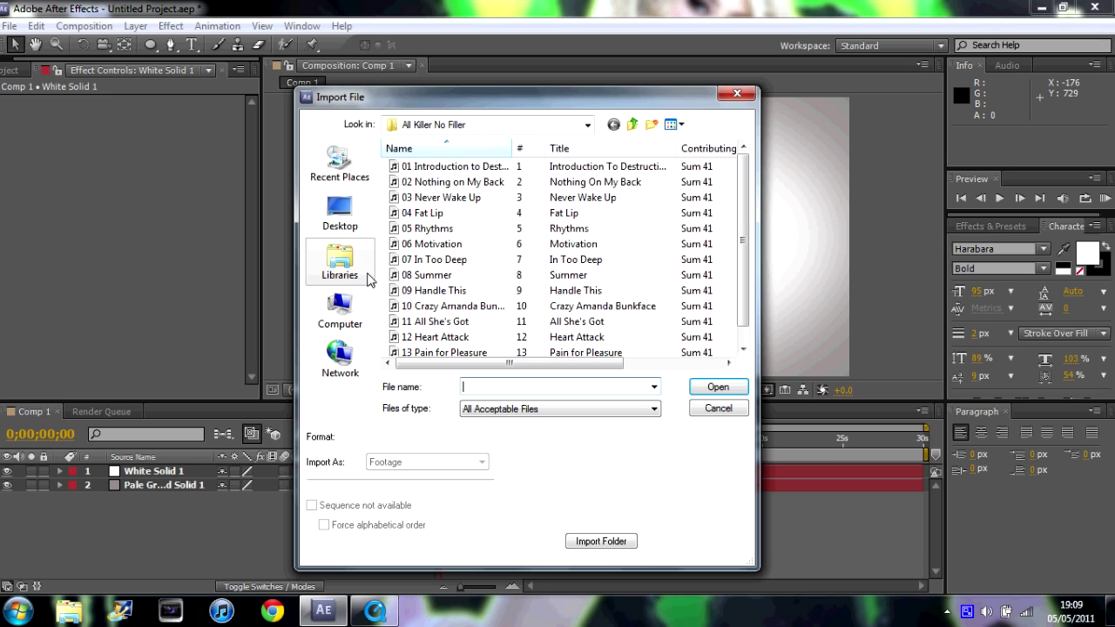
click(366, 275)
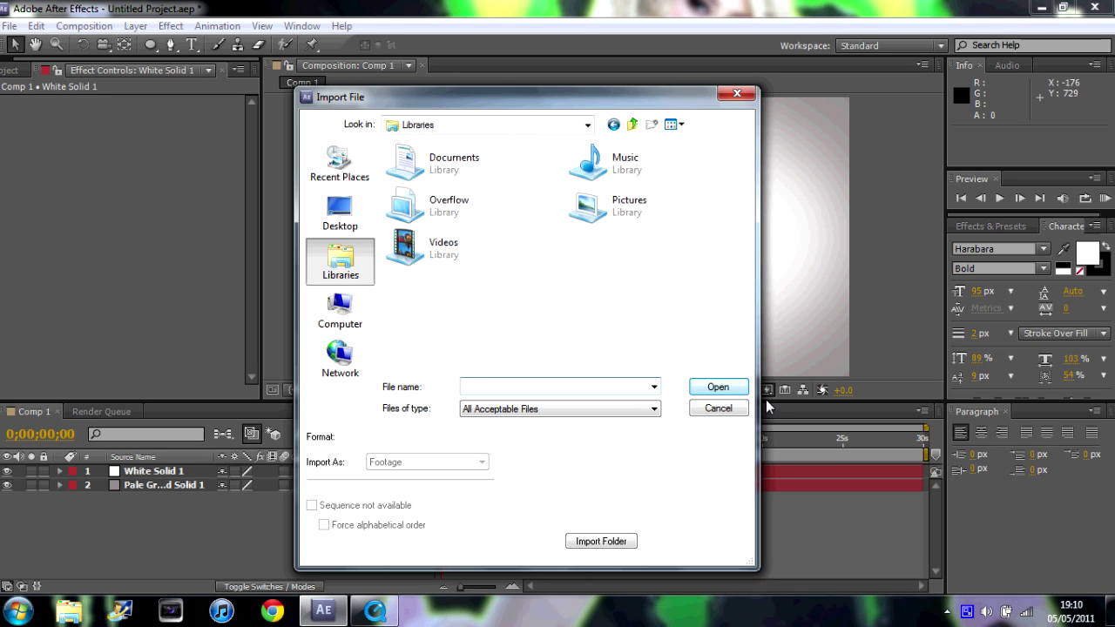
click(335, 228)
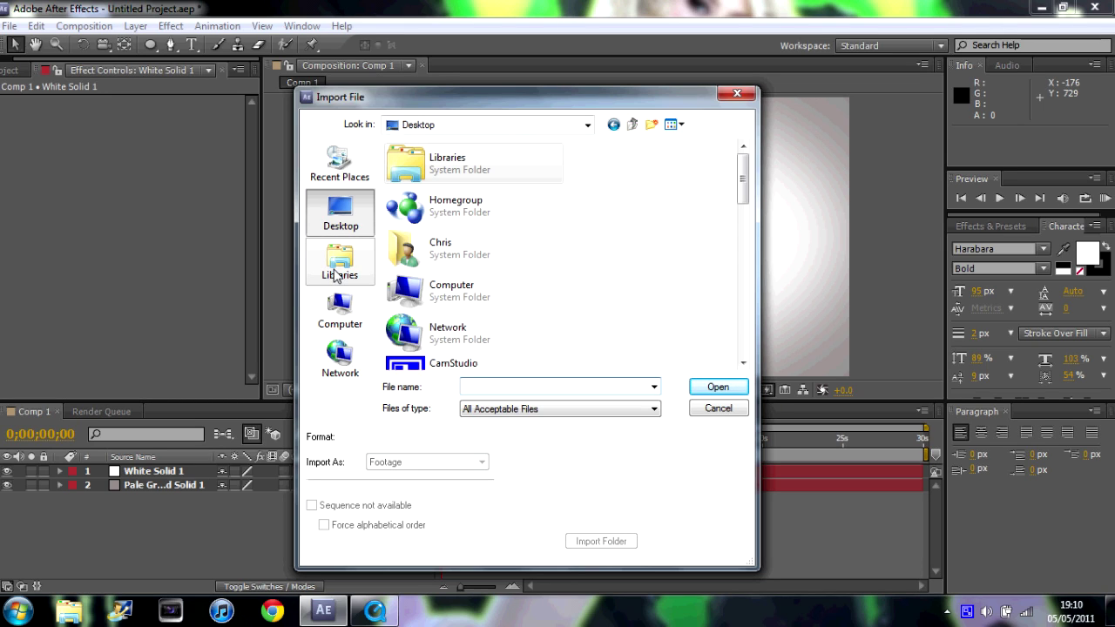
drag(748, 197, 761, 323)
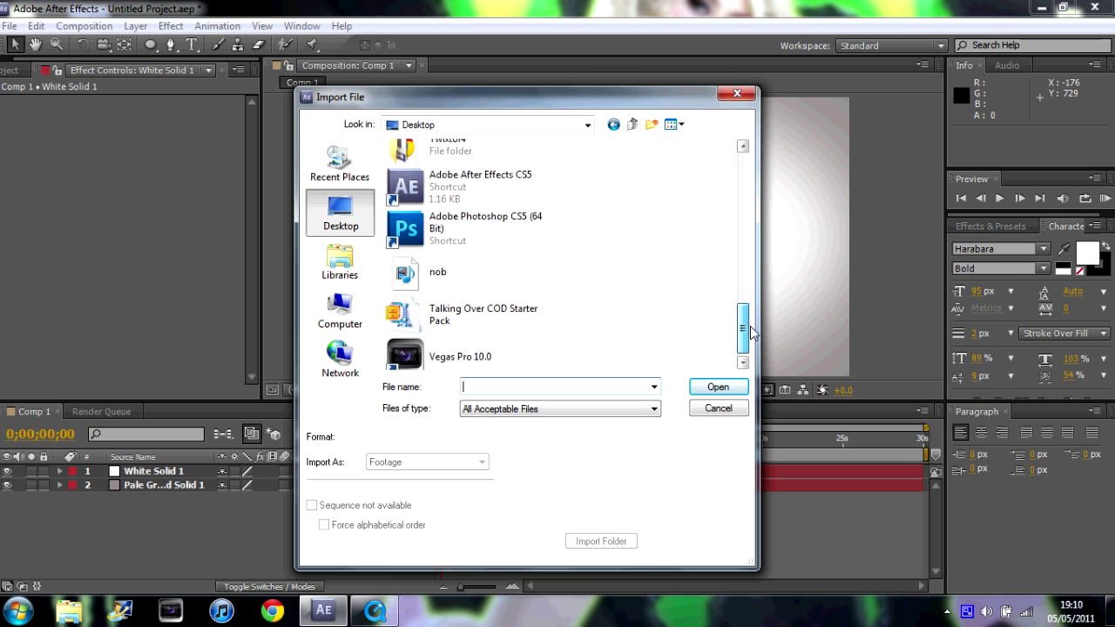
click(445, 273)
double_click(444, 272)
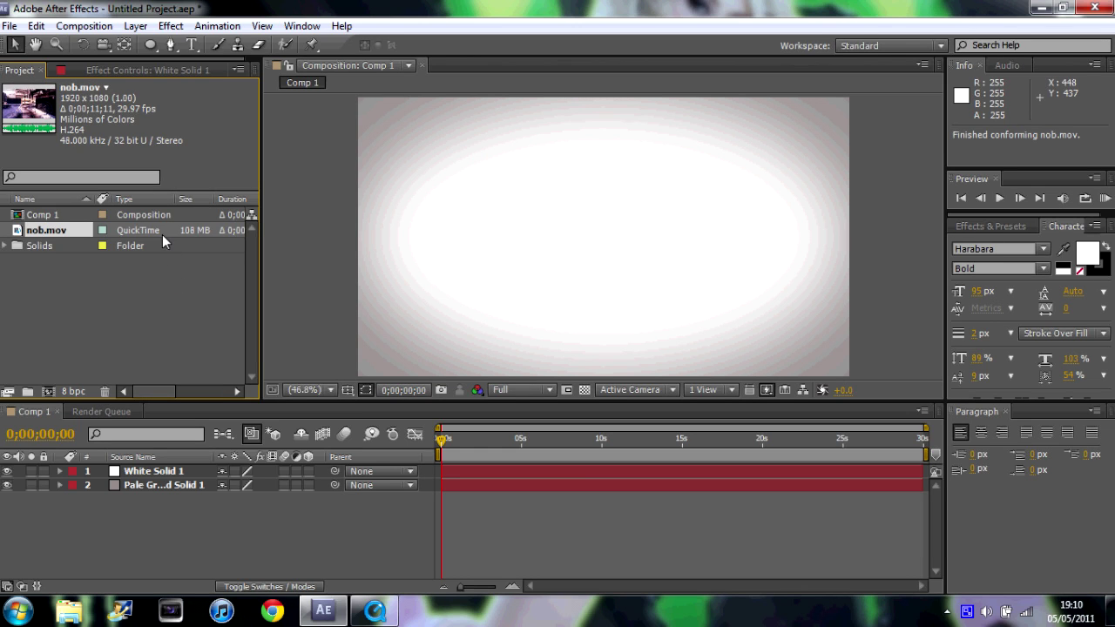
Step: Preview the nob clip in QuickTime Player, maximizing and then restoring its window
click(375, 610)
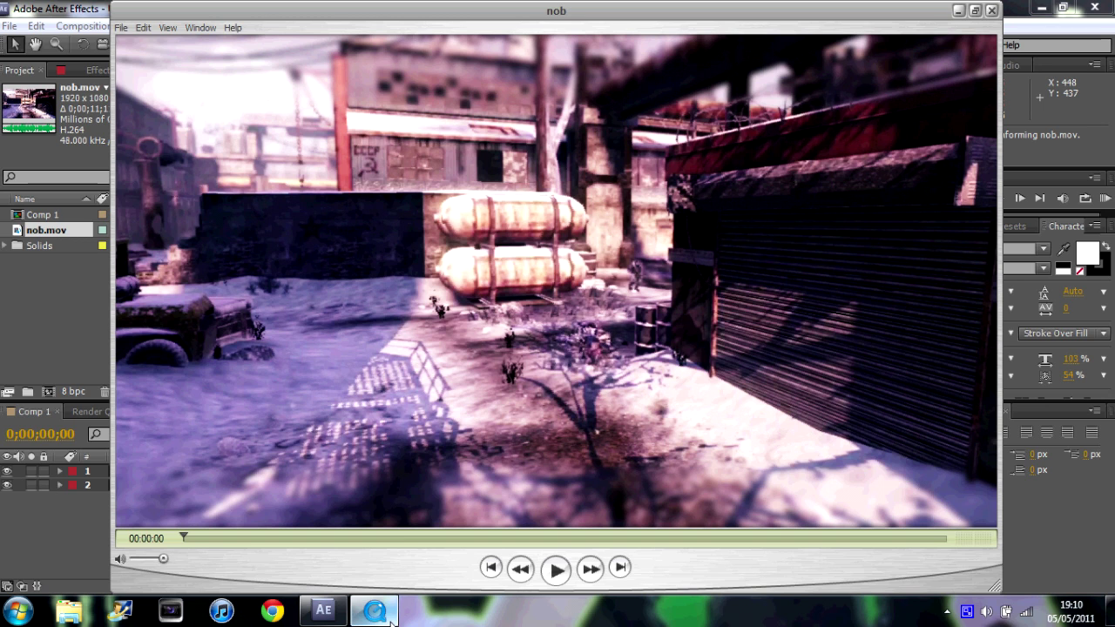
click(974, 11)
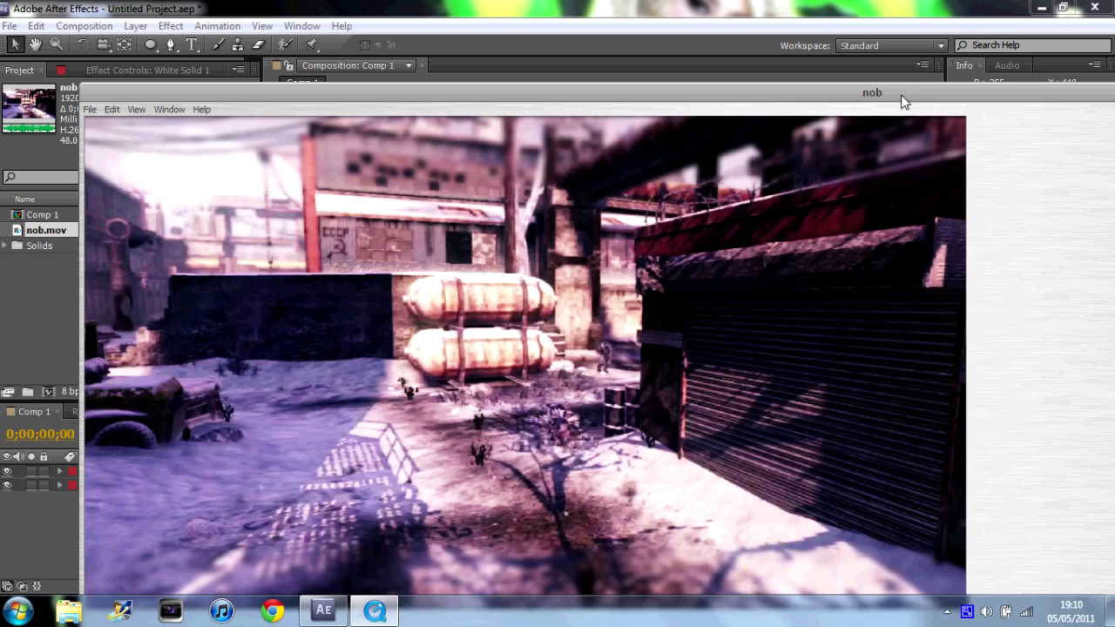
double_click(903, 98)
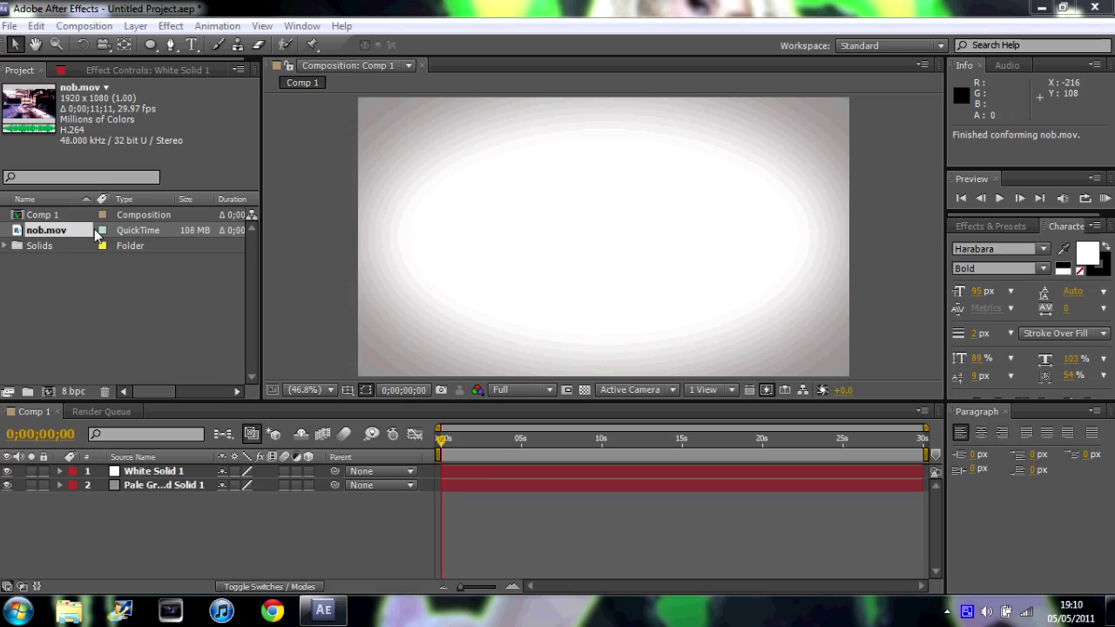
Step: Add nob.mov to Comp 1 and scale it to about 46%, centred in the vignette
drag(63, 230, 593, 248)
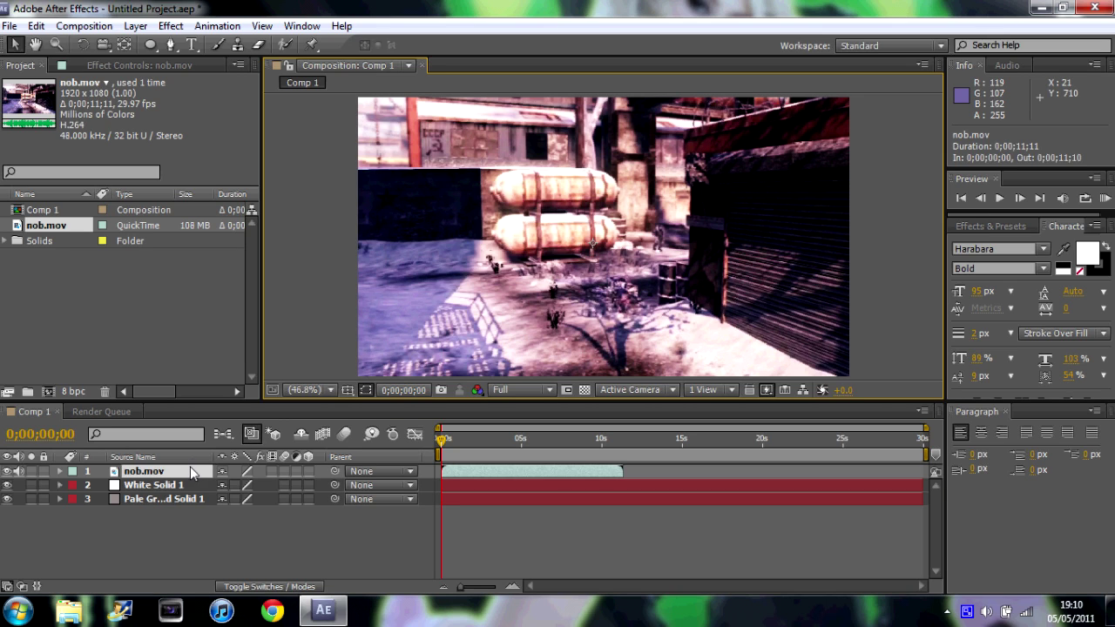
drag(452, 236, 691, 392)
drag(451, 190, 649, 293)
drag(730, 346, 532, 203)
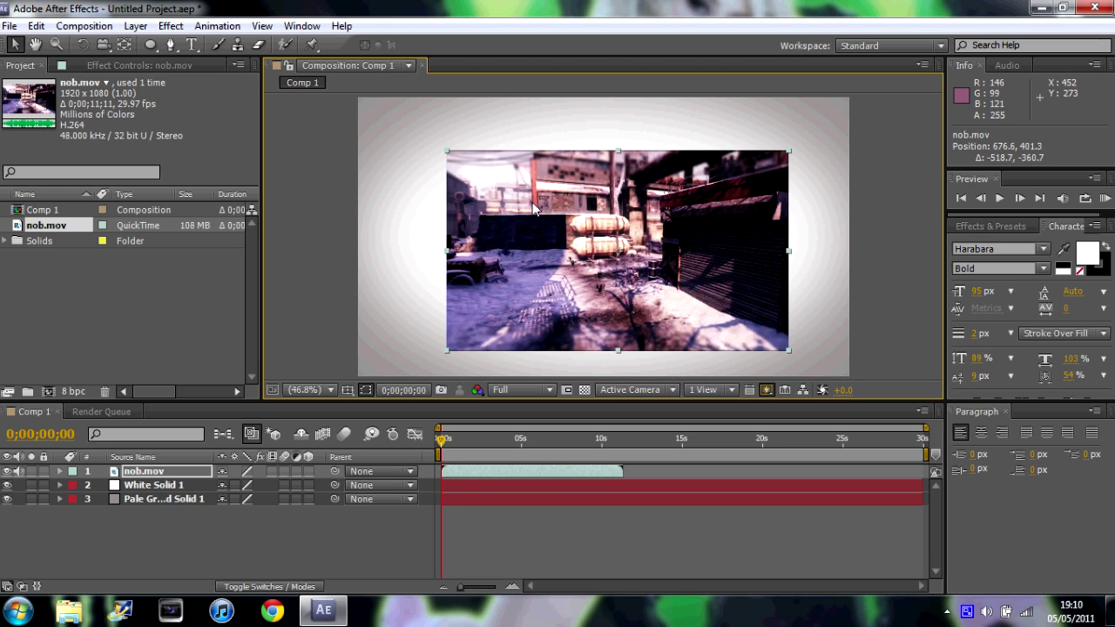
drag(789, 352, 786, 347)
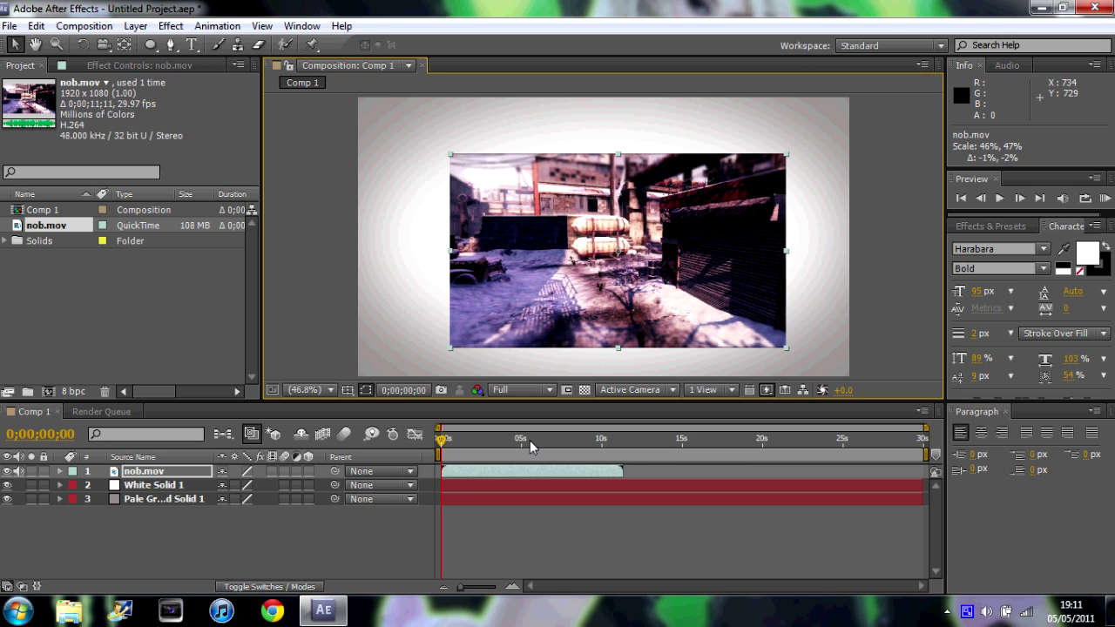
click(626, 484)
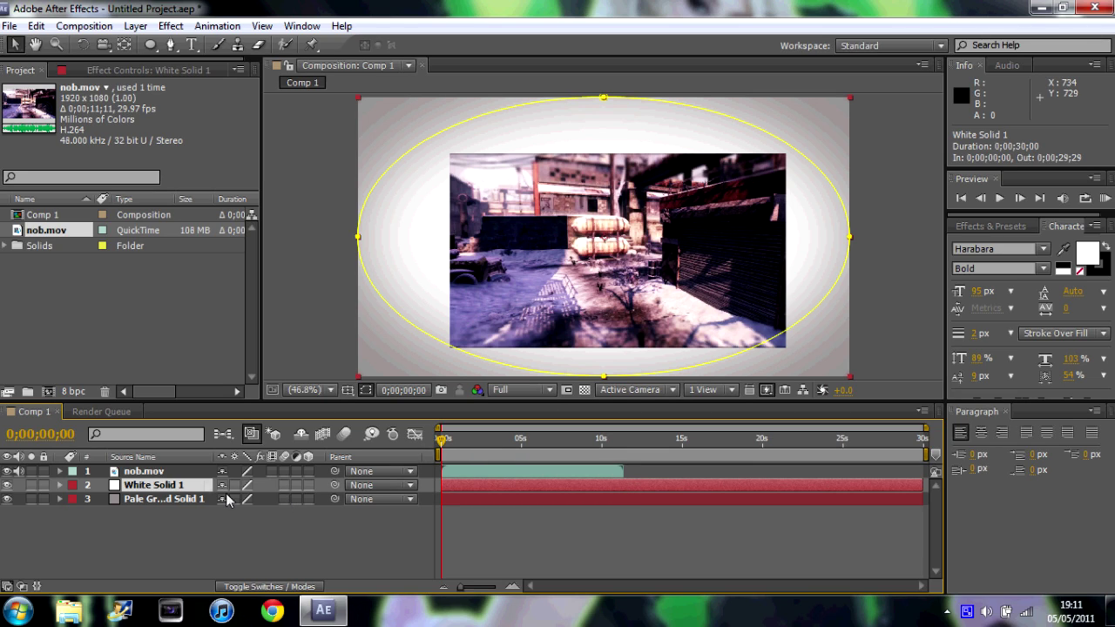
click(149, 471)
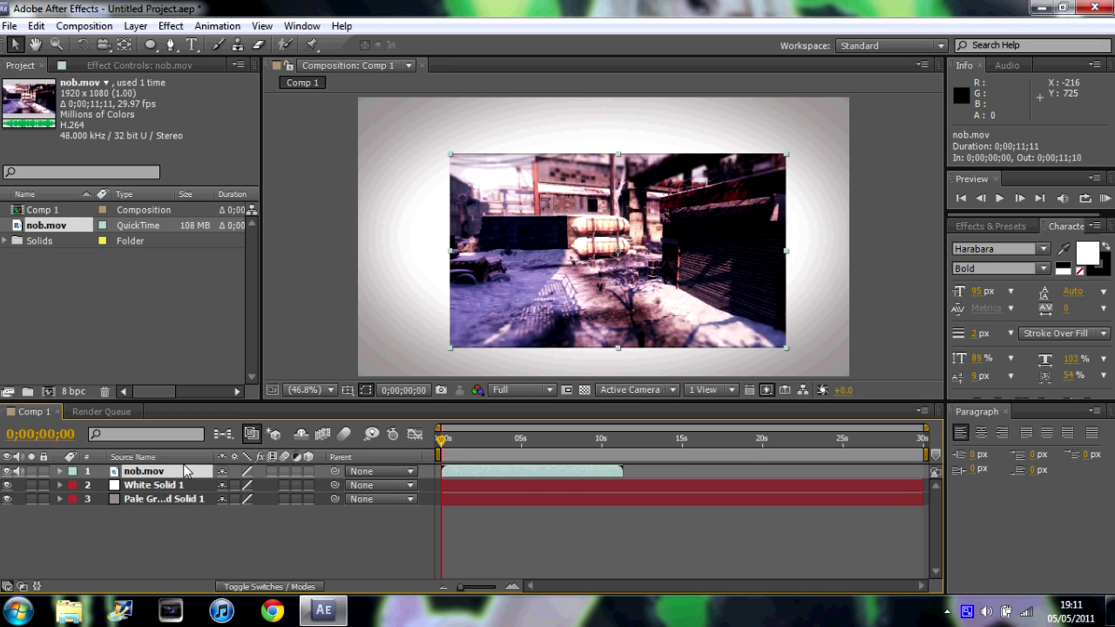
Step: Make nob.mov 3D, tilt it in perspective and move it up-left to 552.9, 344.3
click(308, 472)
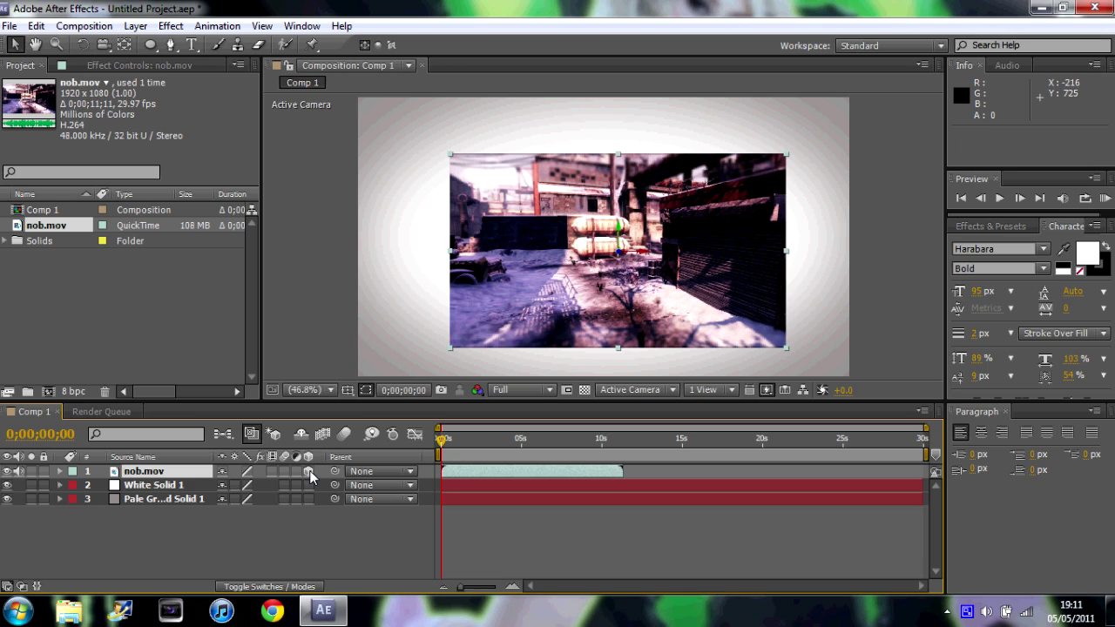
click(85, 45)
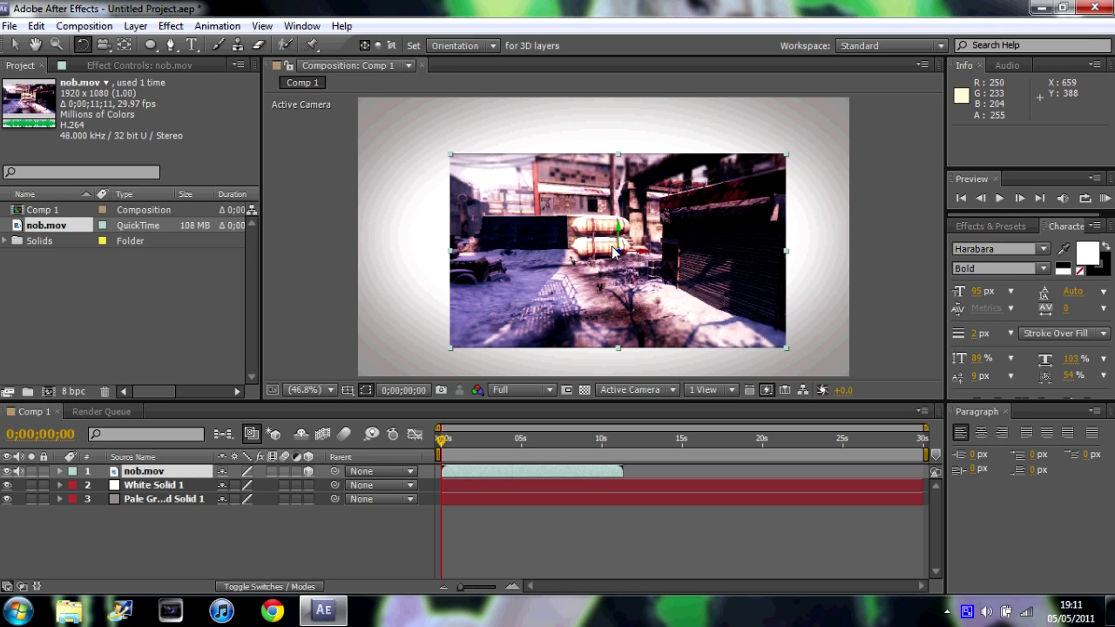
drag(620, 252, 630, 229)
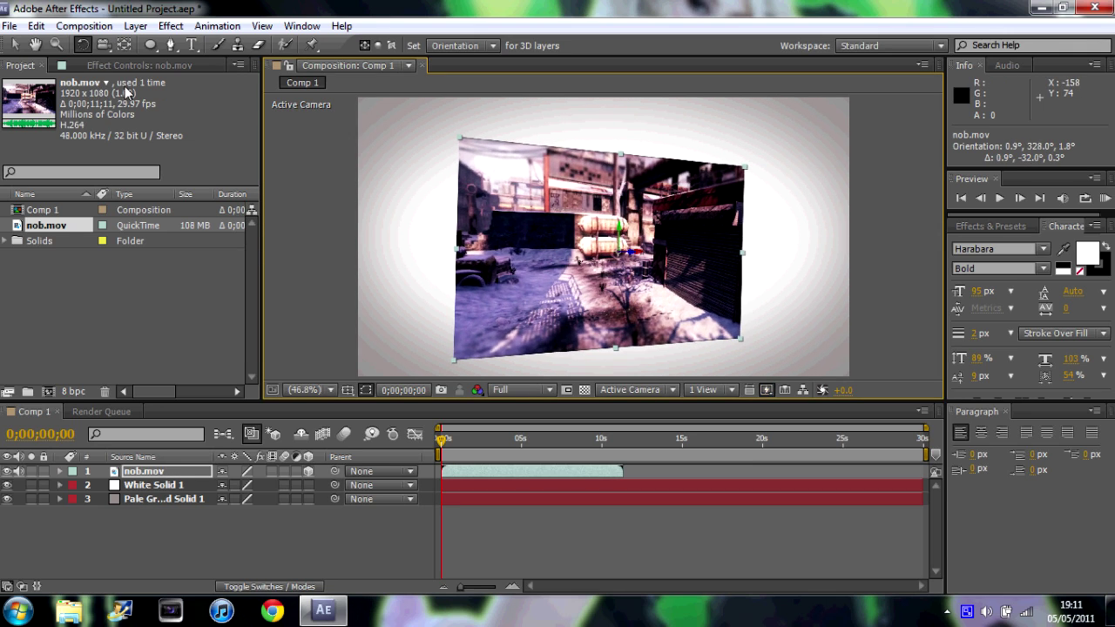
click(17, 43)
drag(523, 243, 473, 221)
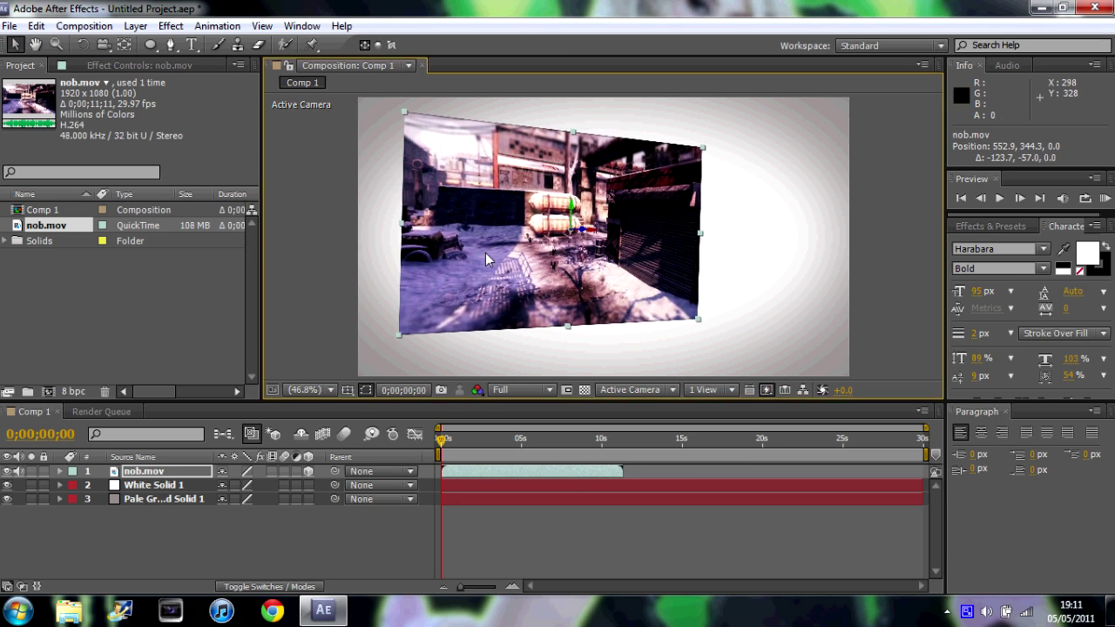
click(567, 366)
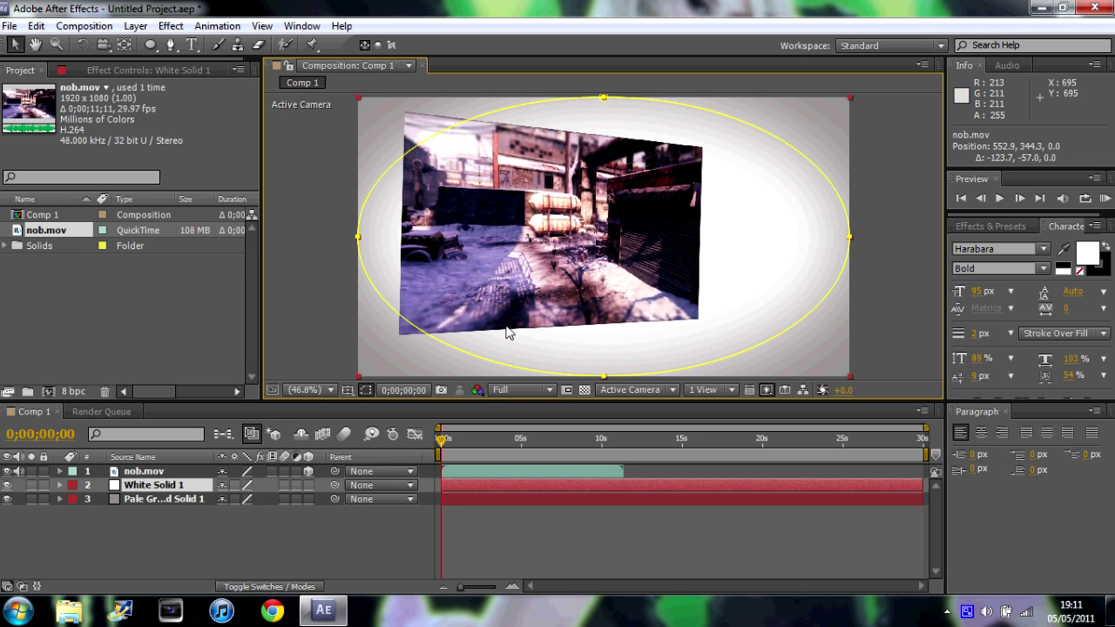
click(303, 539)
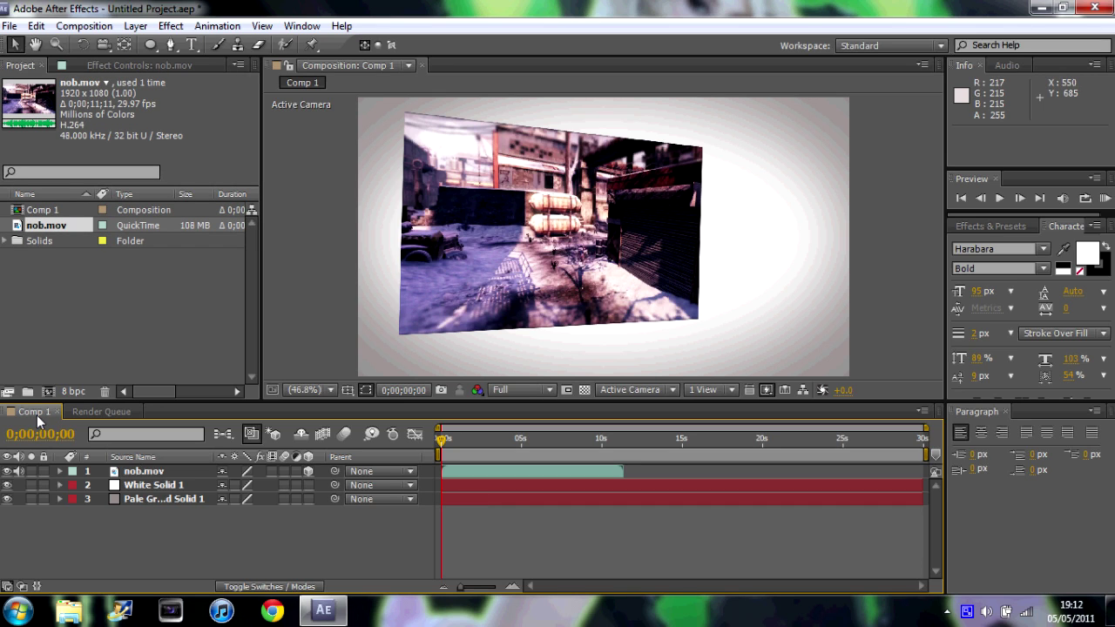
click(136, 25)
Step: Pre-compose nob.mov into 'nob.mov Comp 1' and open that composition
click(115, 529)
click(133, 473)
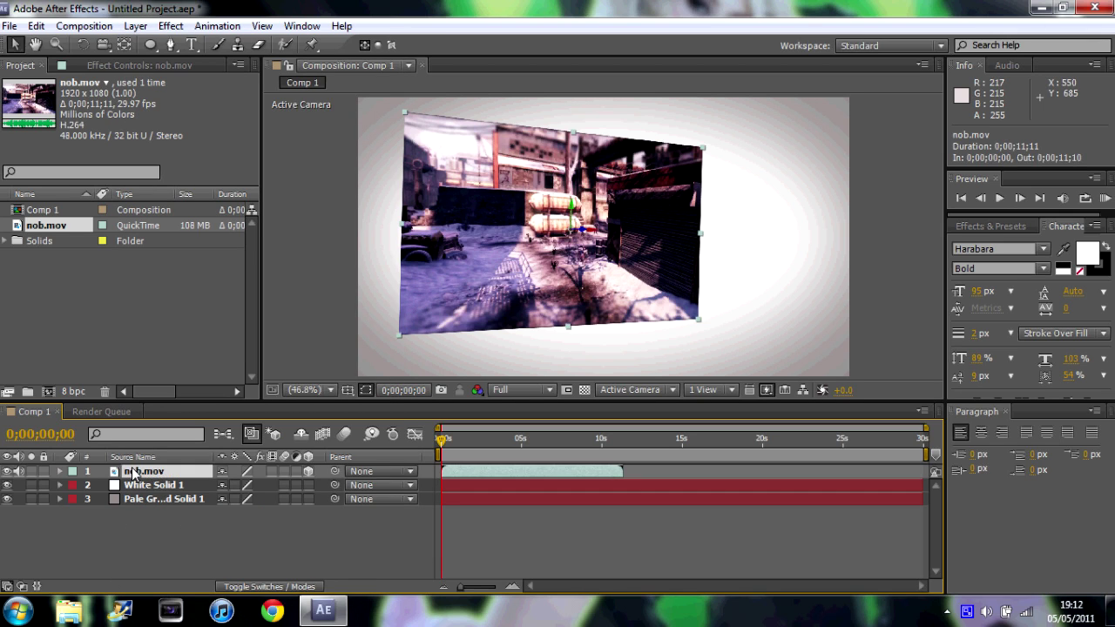
click(135, 25)
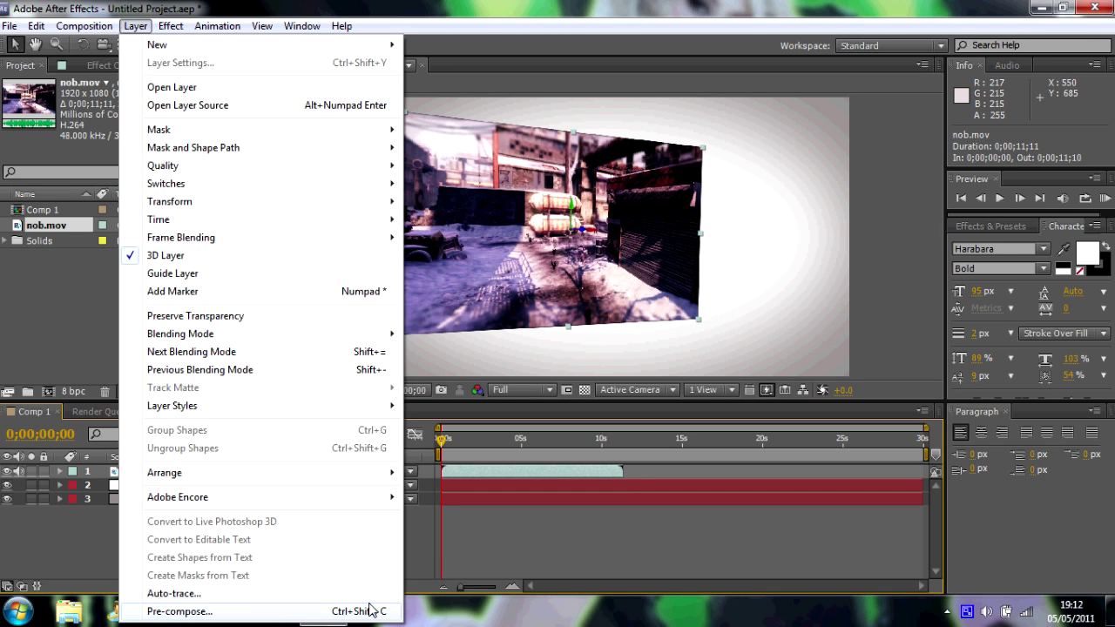
click(371, 611)
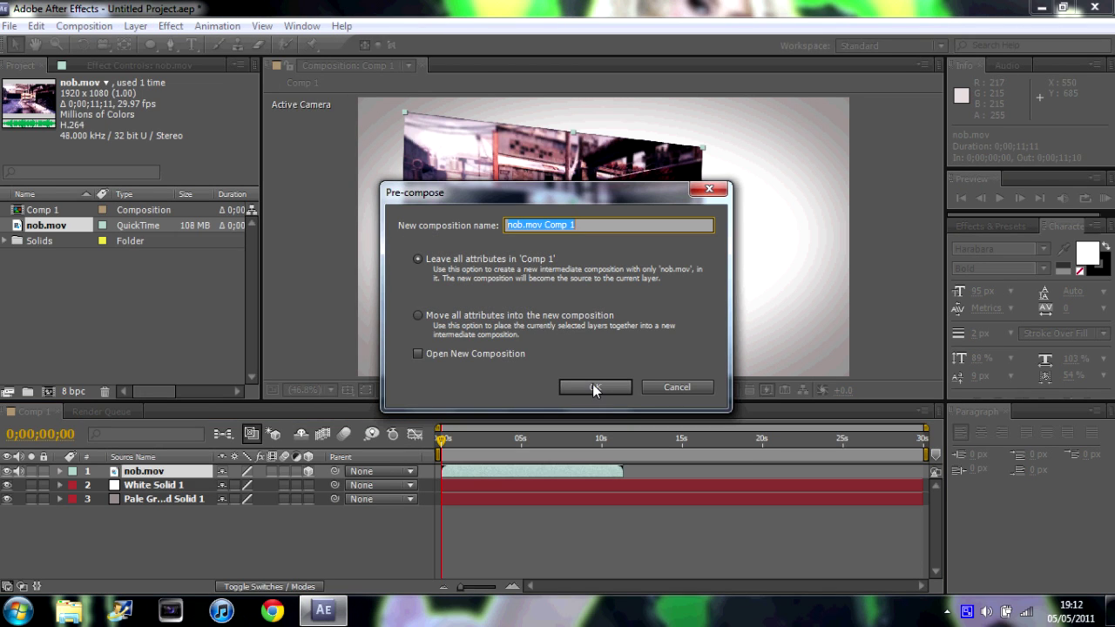
click(594, 388)
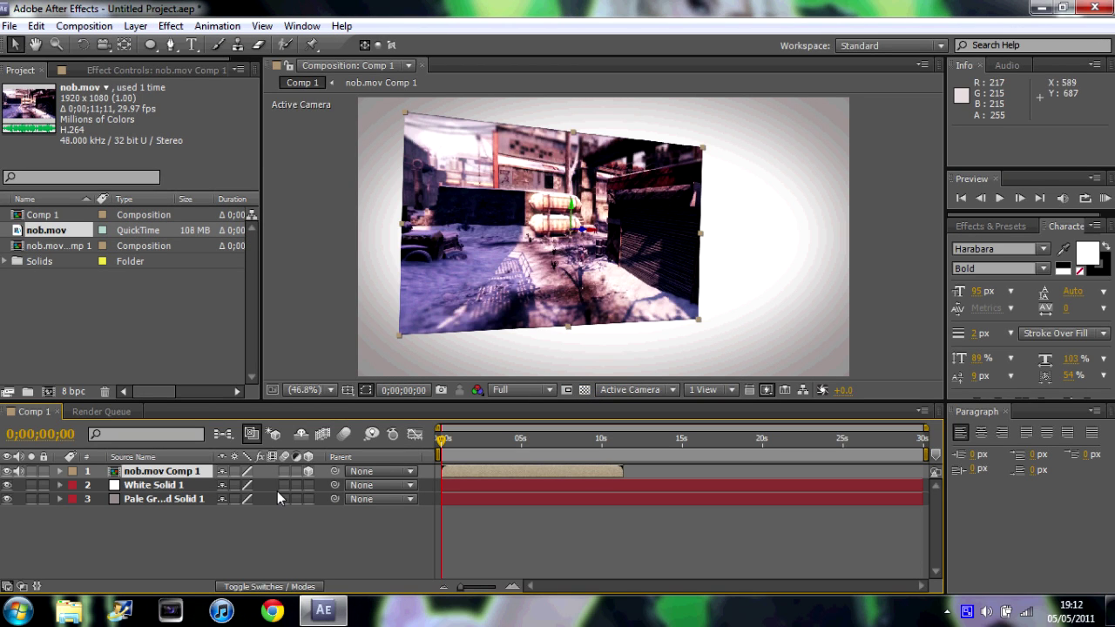
right_click(184, 472)
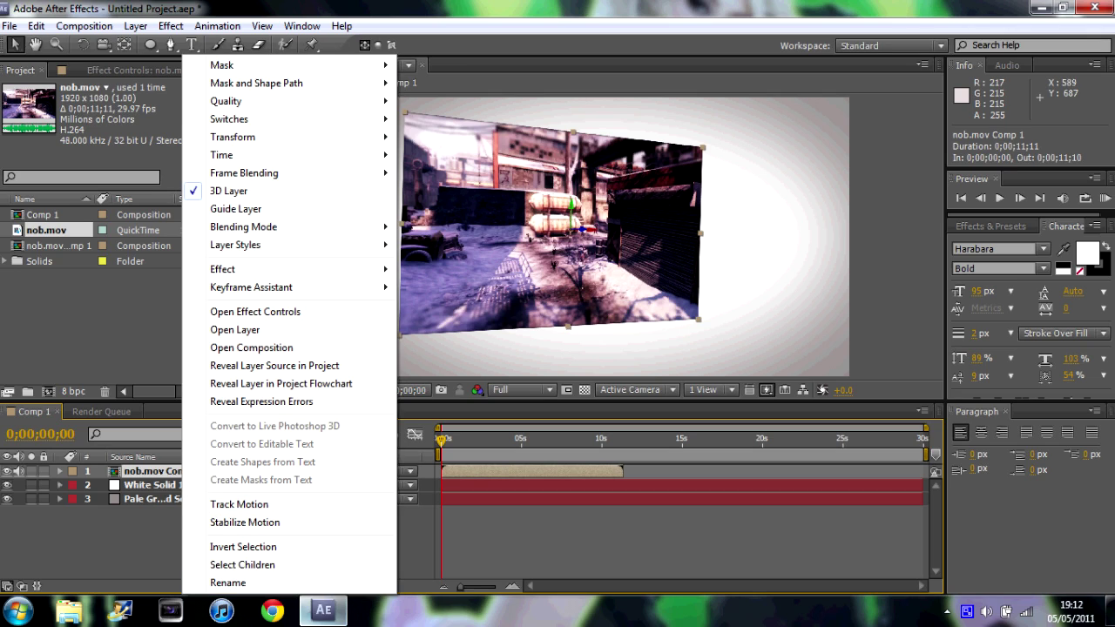
click(286, 350)
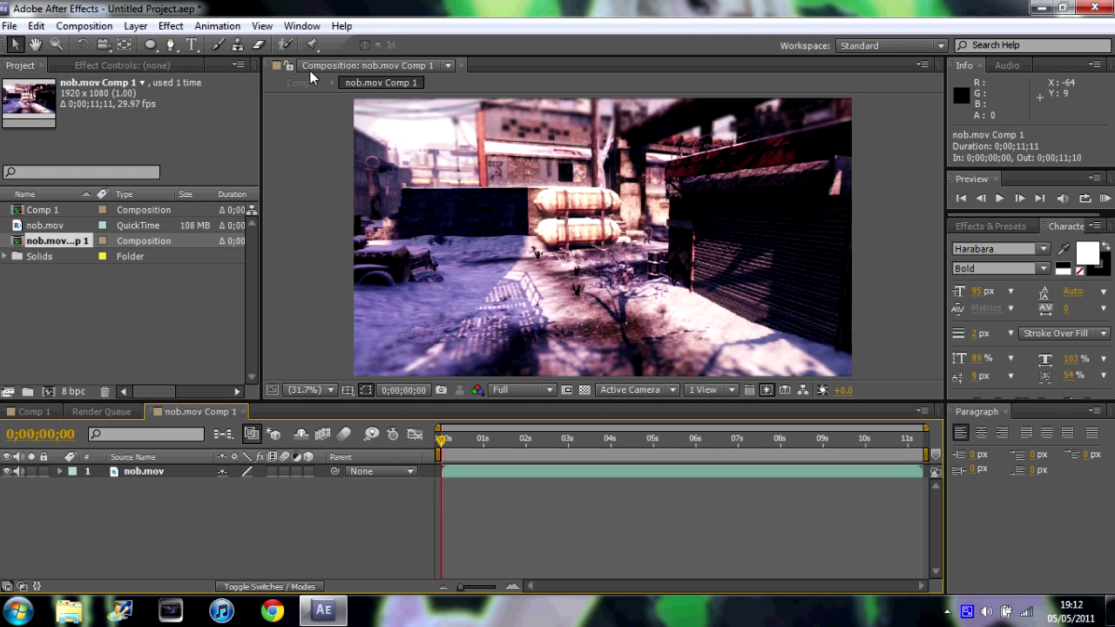
click(86, 25)
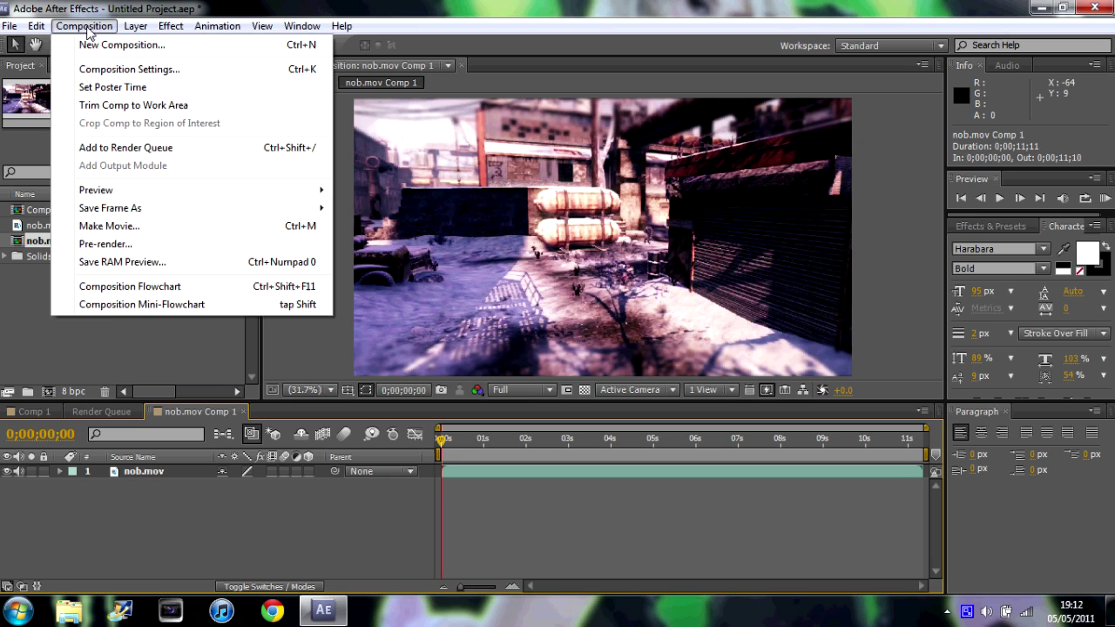
Step: Set the nob.mov Comp 1 size to 1280 × 1440
click(131, 70)
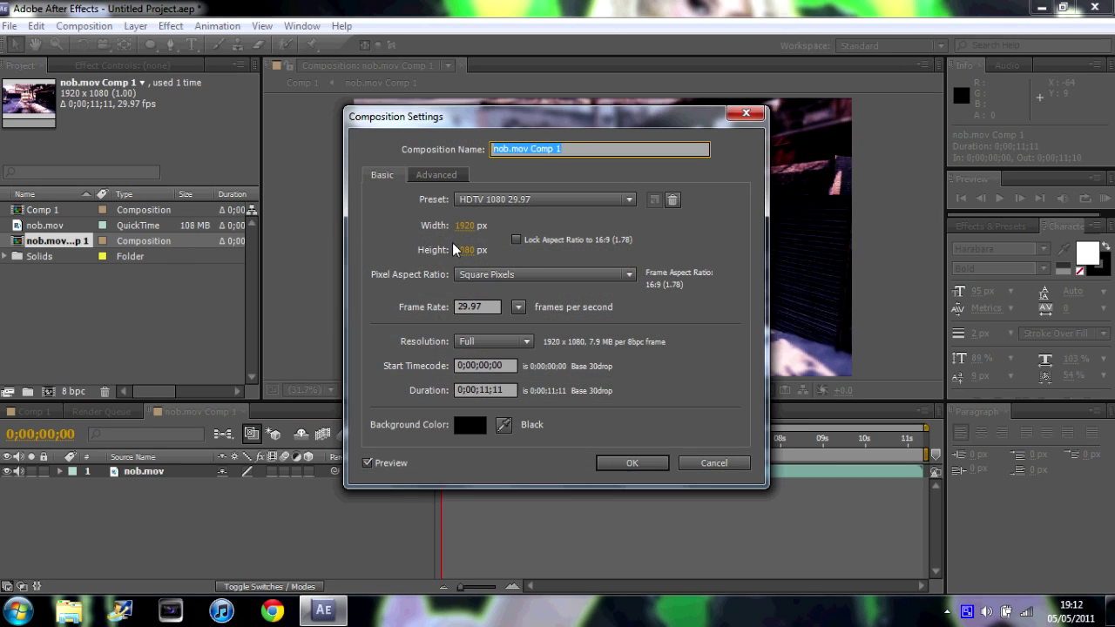
click(468, 251)
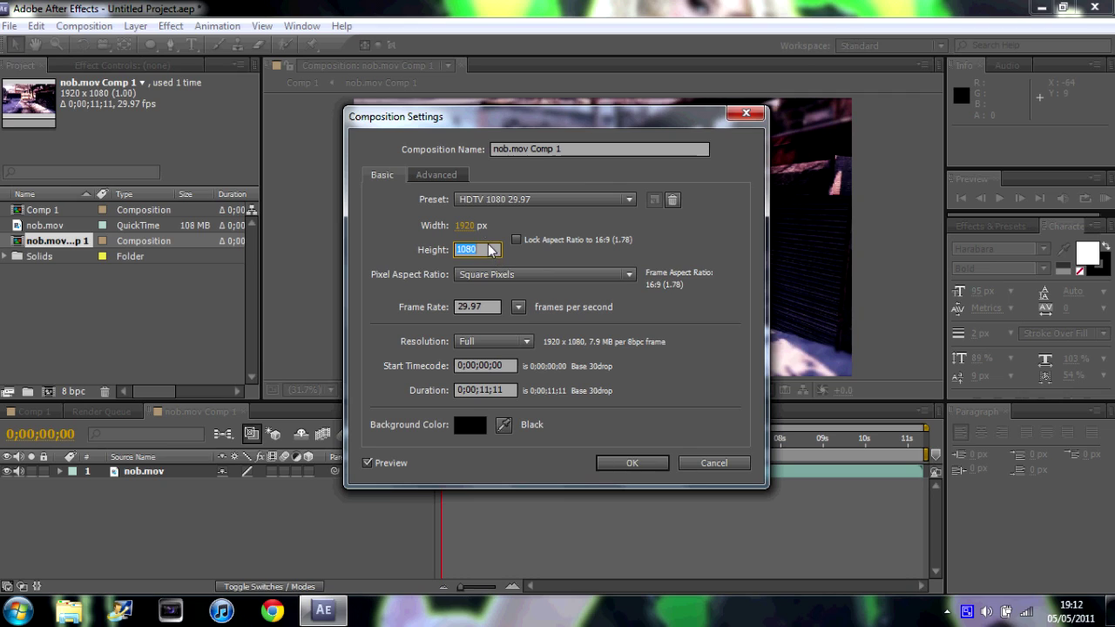
click(476, 231)
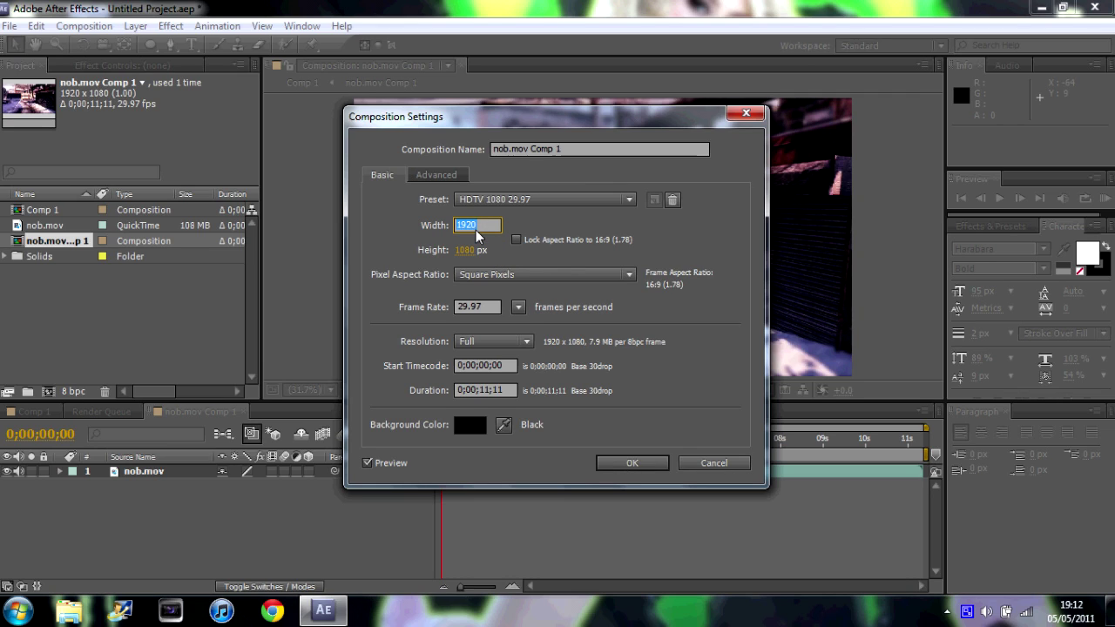
text(1280)
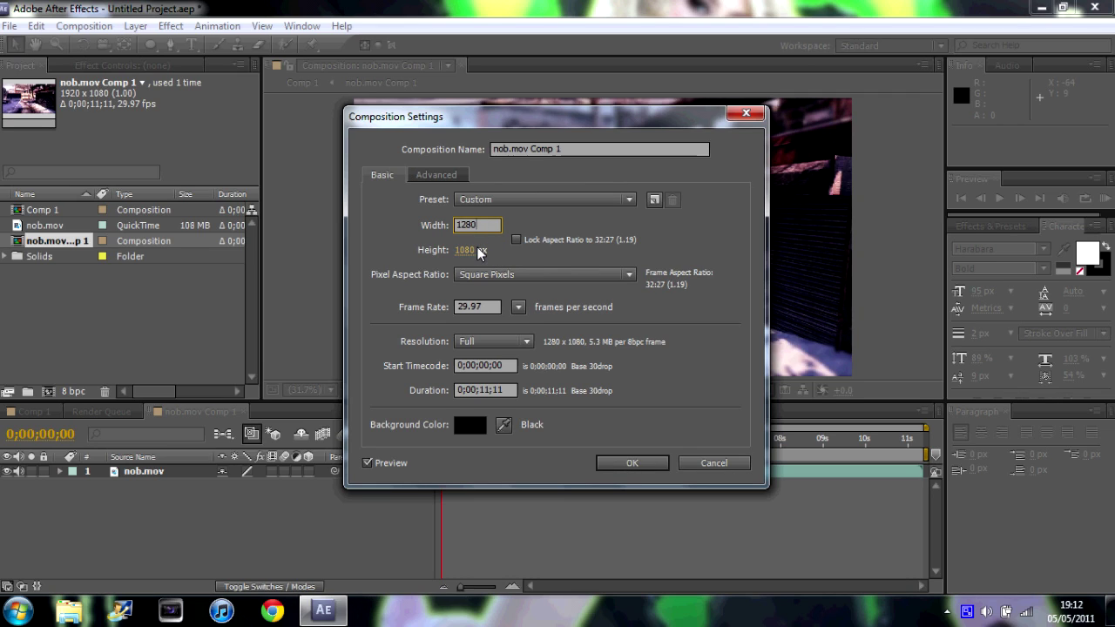
click(478, 251)
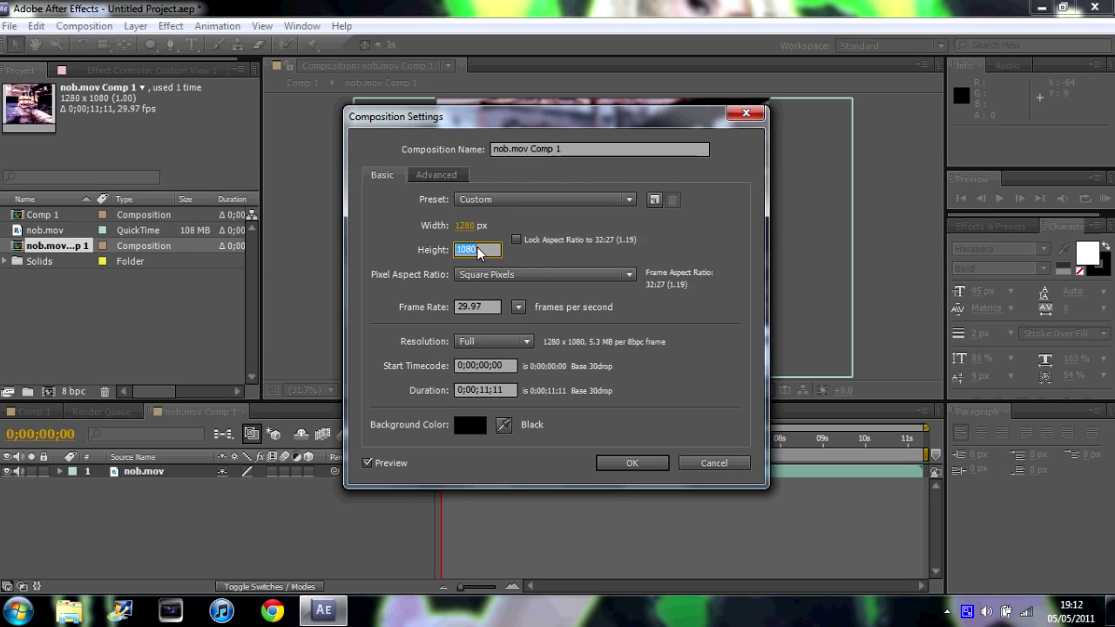
text(1440)
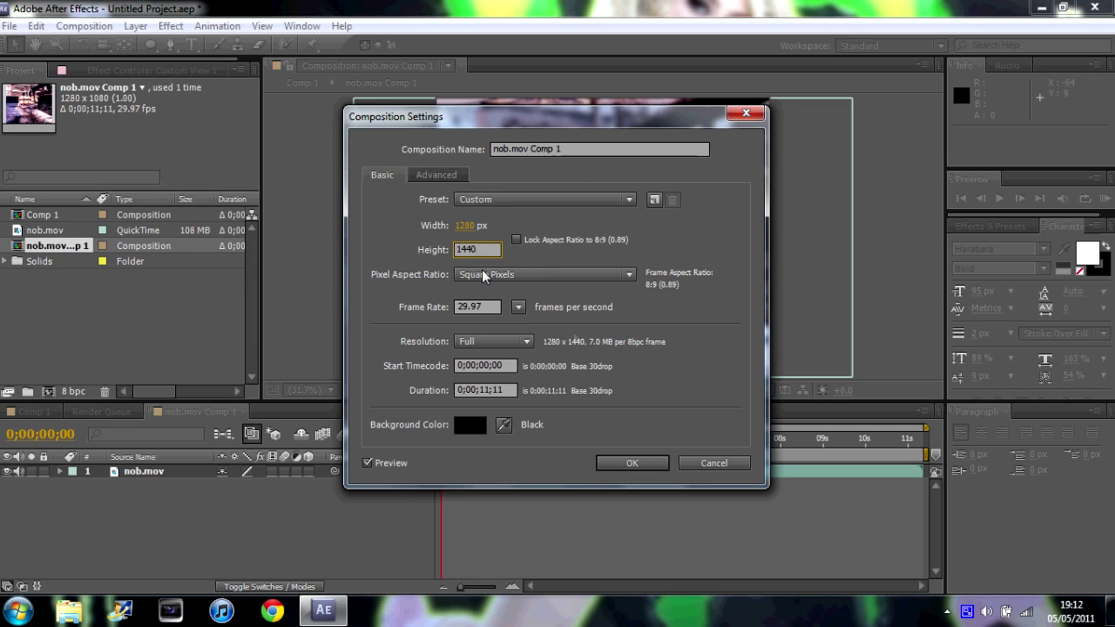
Step: Make the composition background white (FFFFFF) and apply the settings
click(502, 426)
click(499, 431)
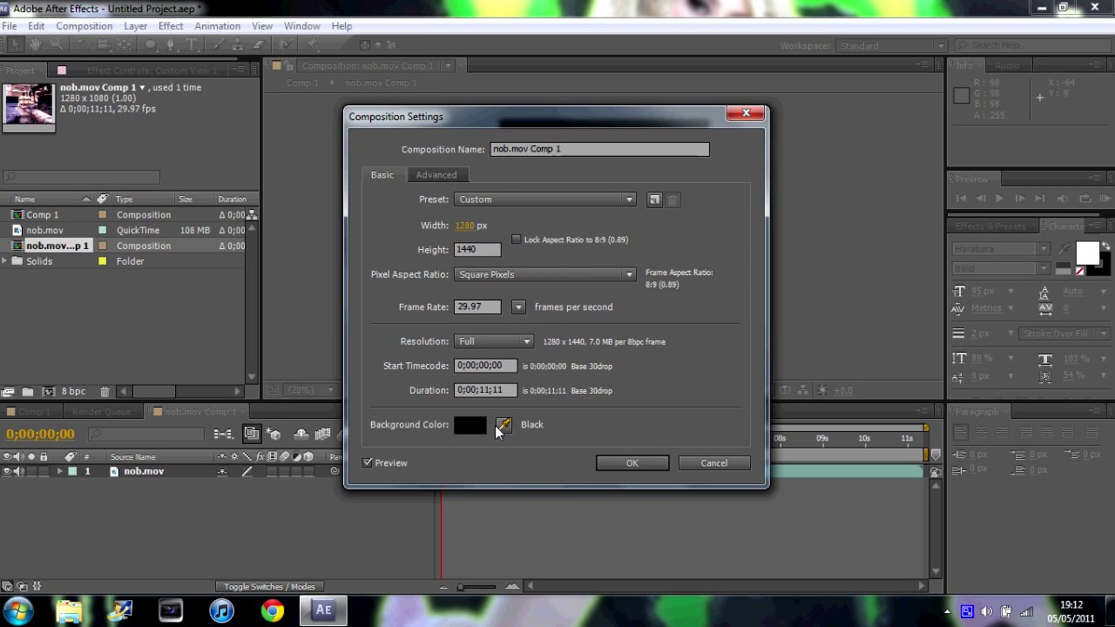
click(478, 428)
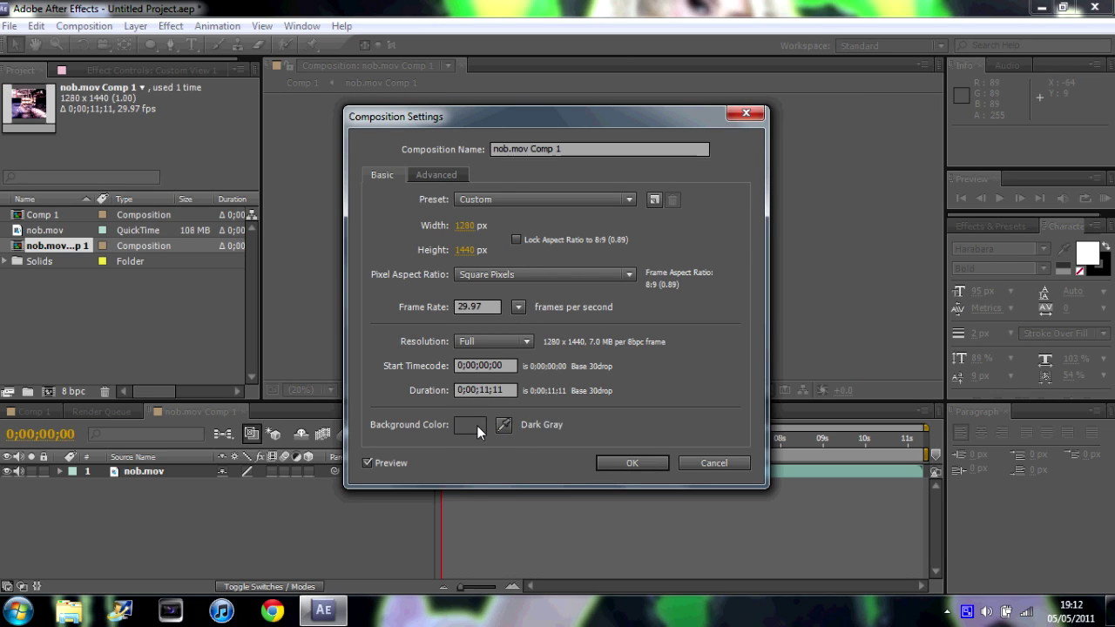
click(478, 426)
drag(535, 374, 416, 276)
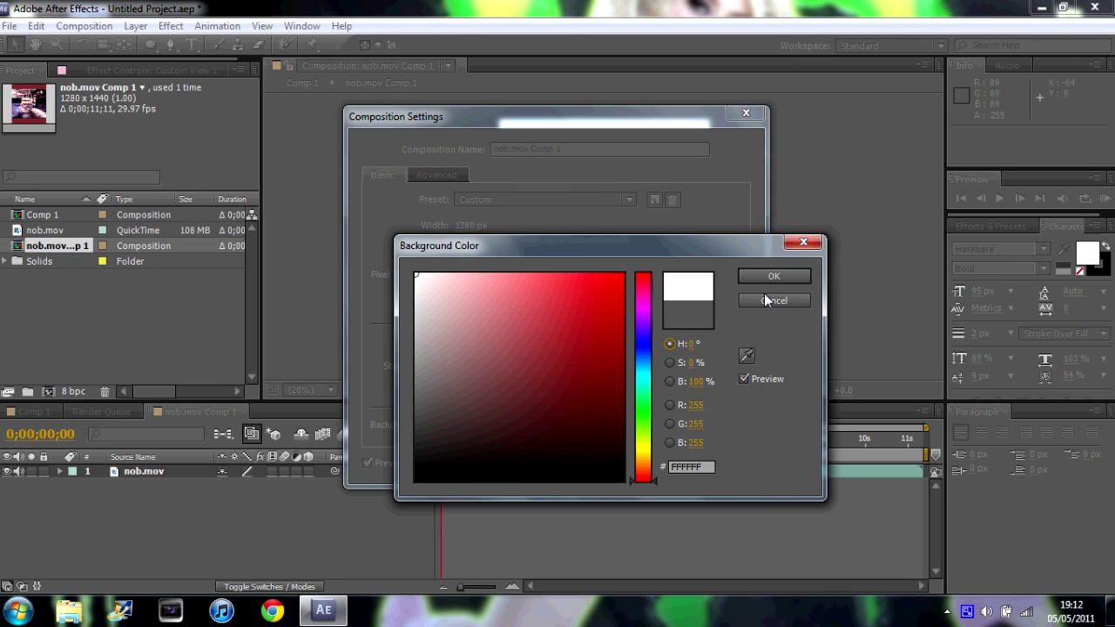
click(766, 277)
click(622, 455)
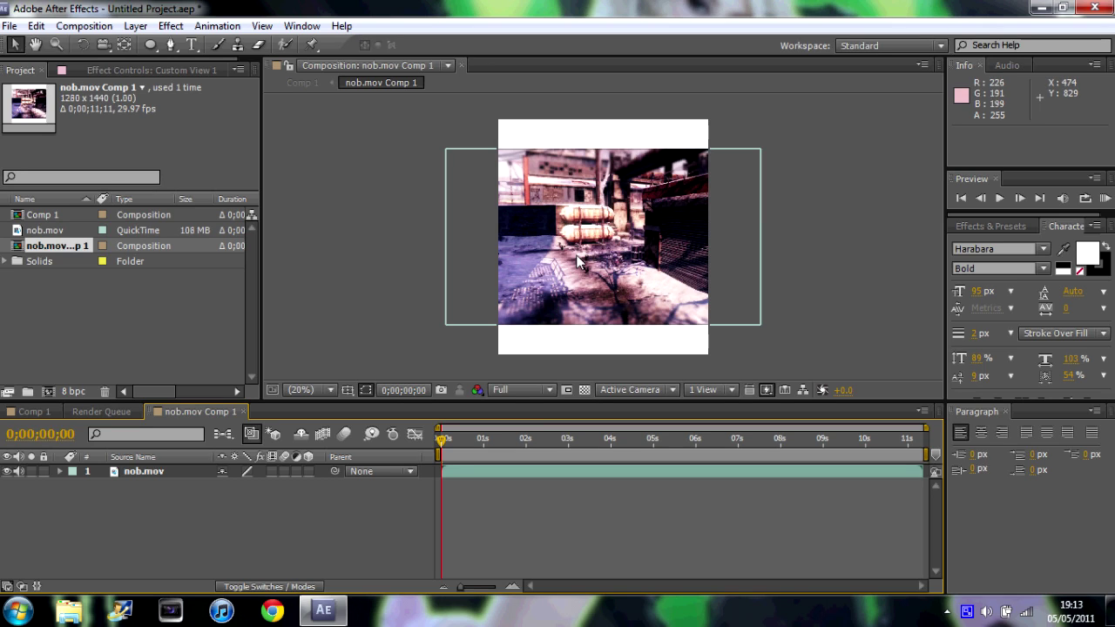
Step: Scale the nob.mov footage down, align it to the comp's top edge, and copy the layer
click(470, 315)
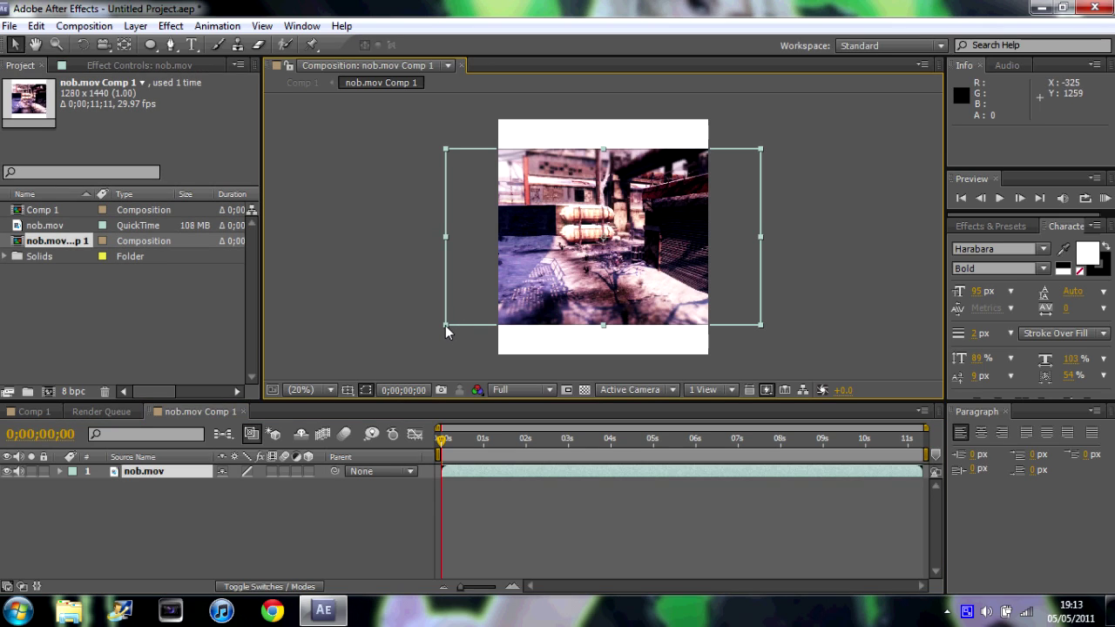
drag(445, 325, 501, 308)
drag(585, 275, 585, 231)
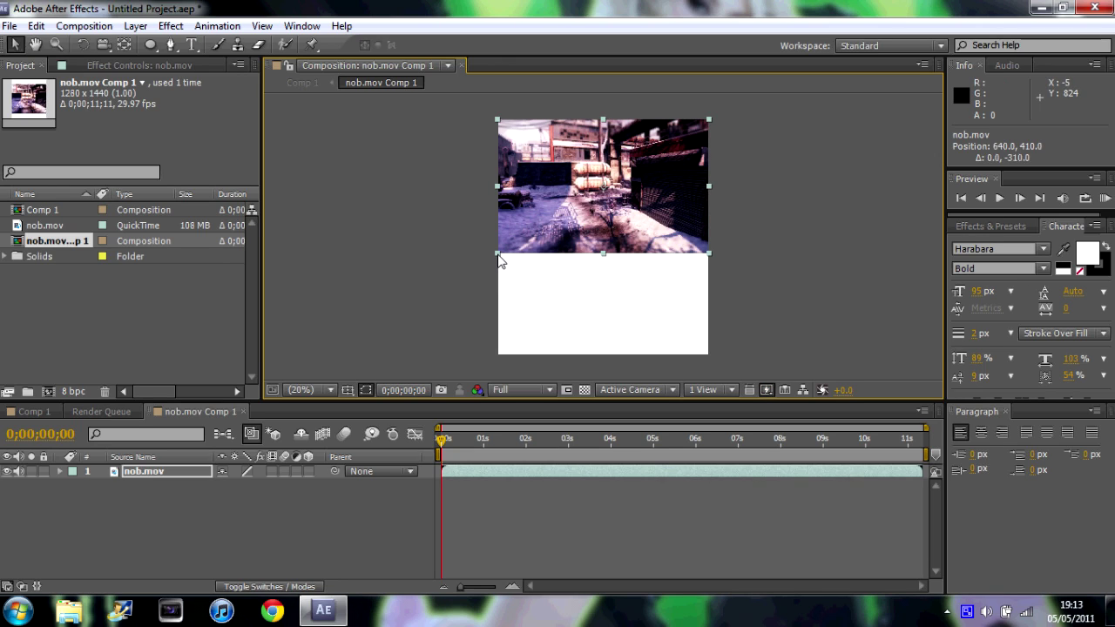
drag(500, 260, 497, 244)
drag(523, 202, 525, 198)
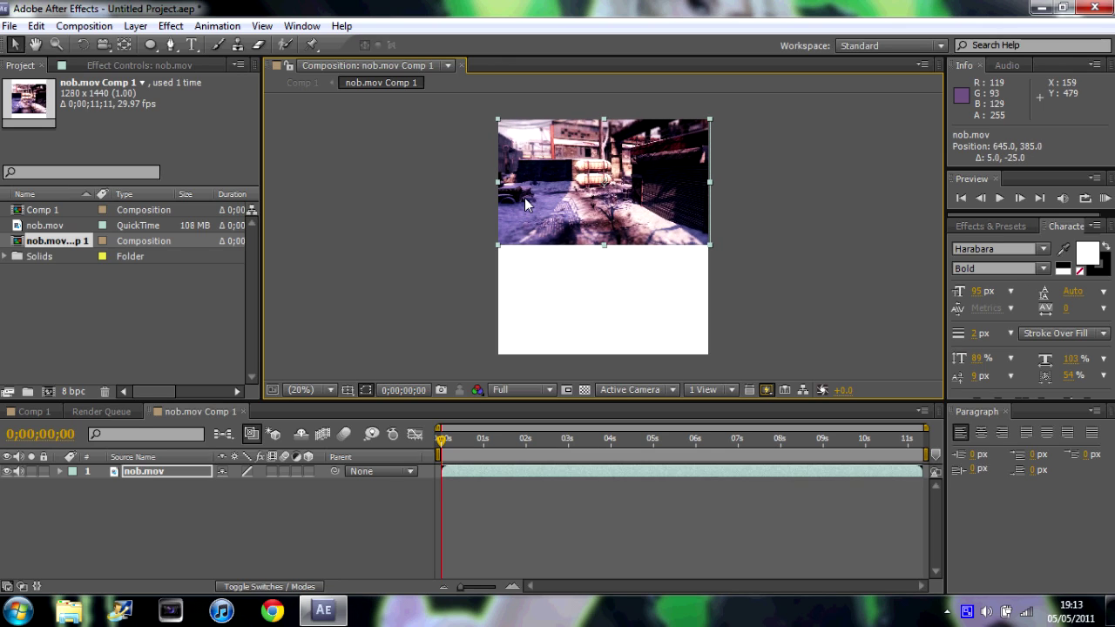
click(162, 469)
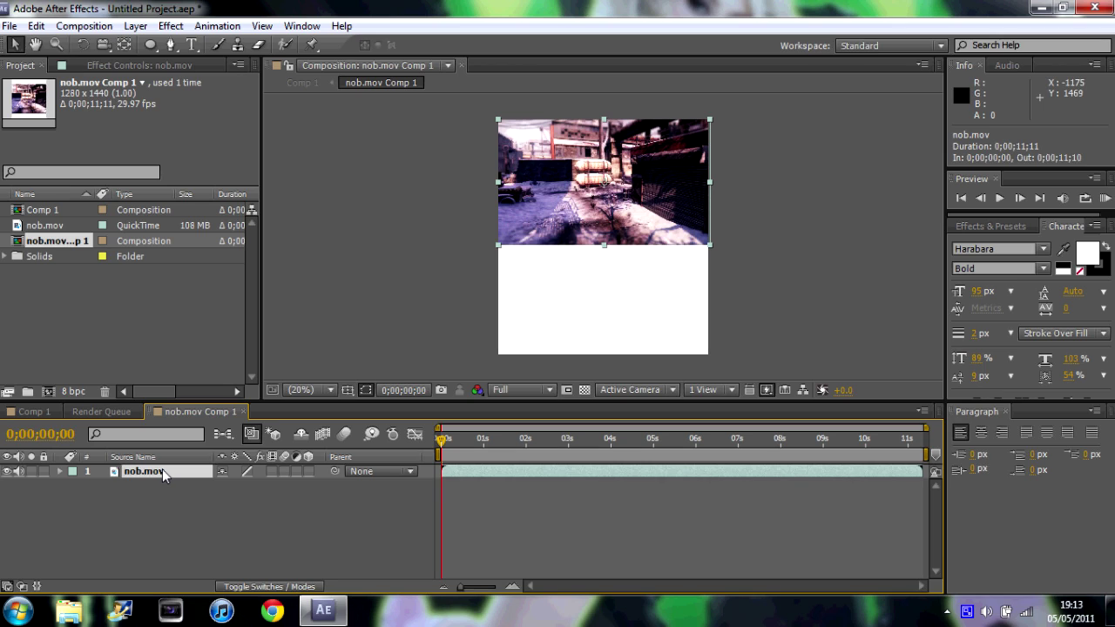
key(ctrl+c)
Step: Paste a duplicate of nob.mov and fit it into the lower half, below the original
key(ctrl+v)
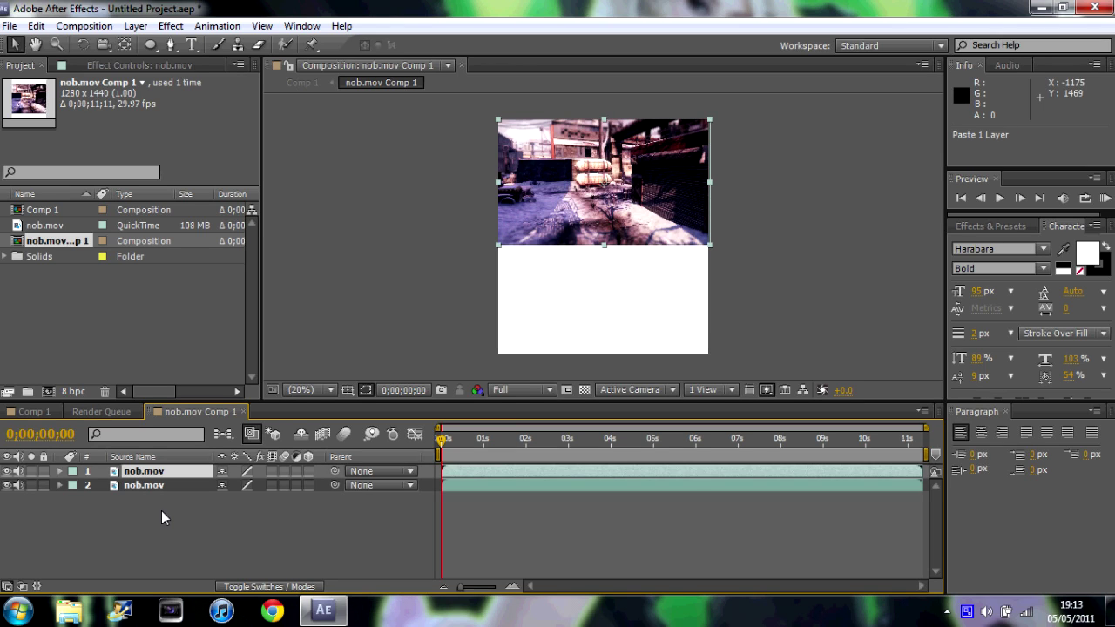
drag(625, 172, 623, 282)
drag(611, 236, 611, 271)
click(810, 331)
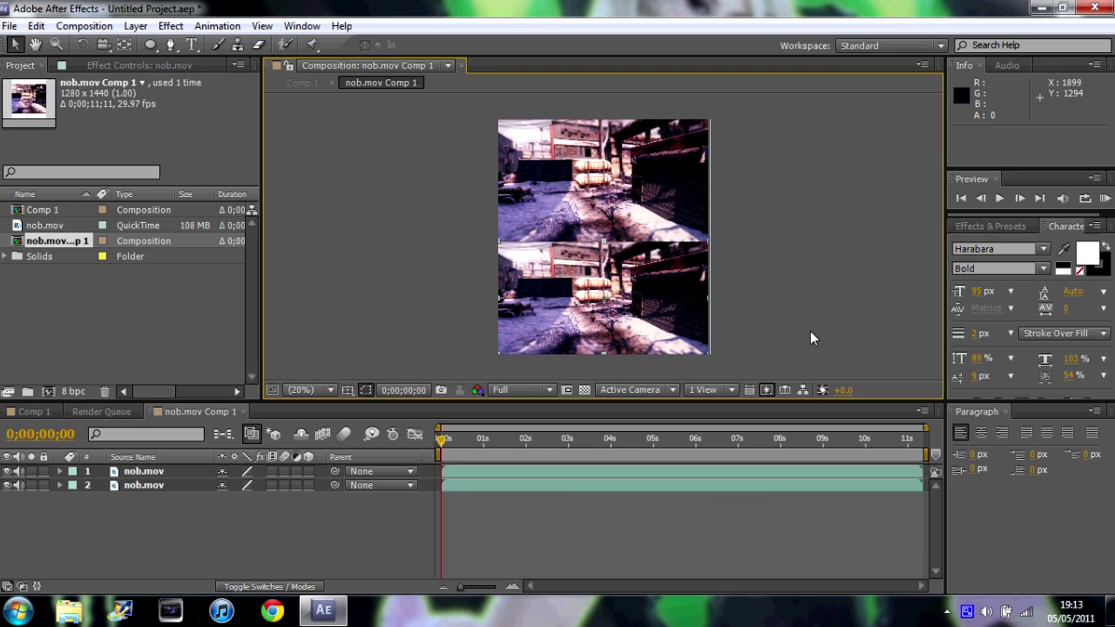
Step: Flip the lower nob.mov copy upside down to 67%, -65% scale as a mirror reflection
click(696, 294)
click(695, 291)
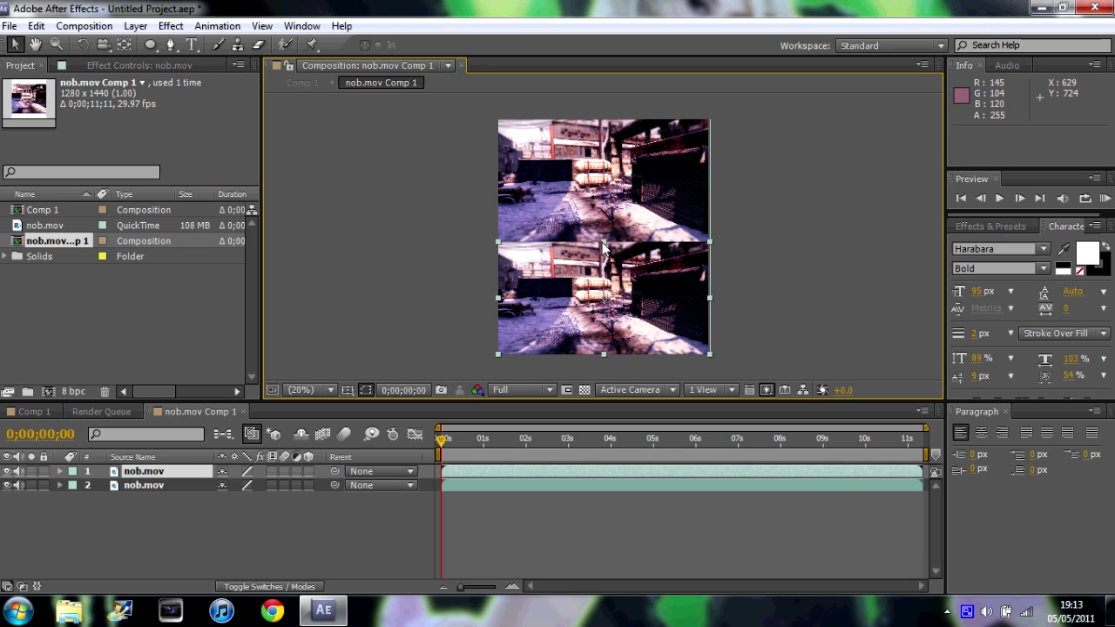
drag(606, 244, 616, 357)
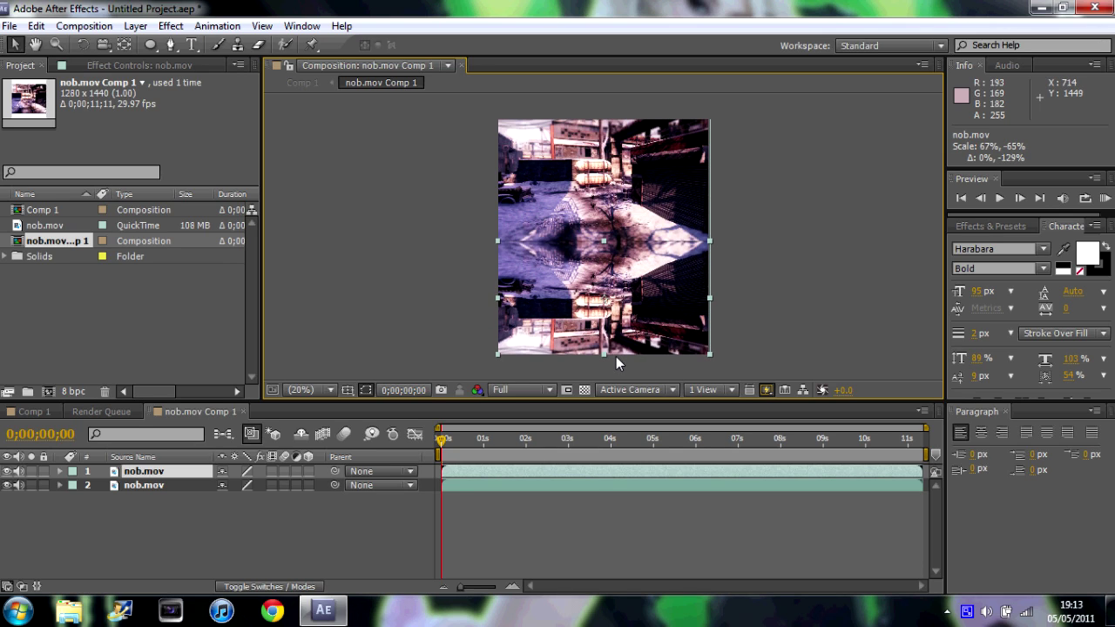
Step: Show layer 1's Opacity property and ready the Rectangle tool to mask layer 1
click(176, 475)
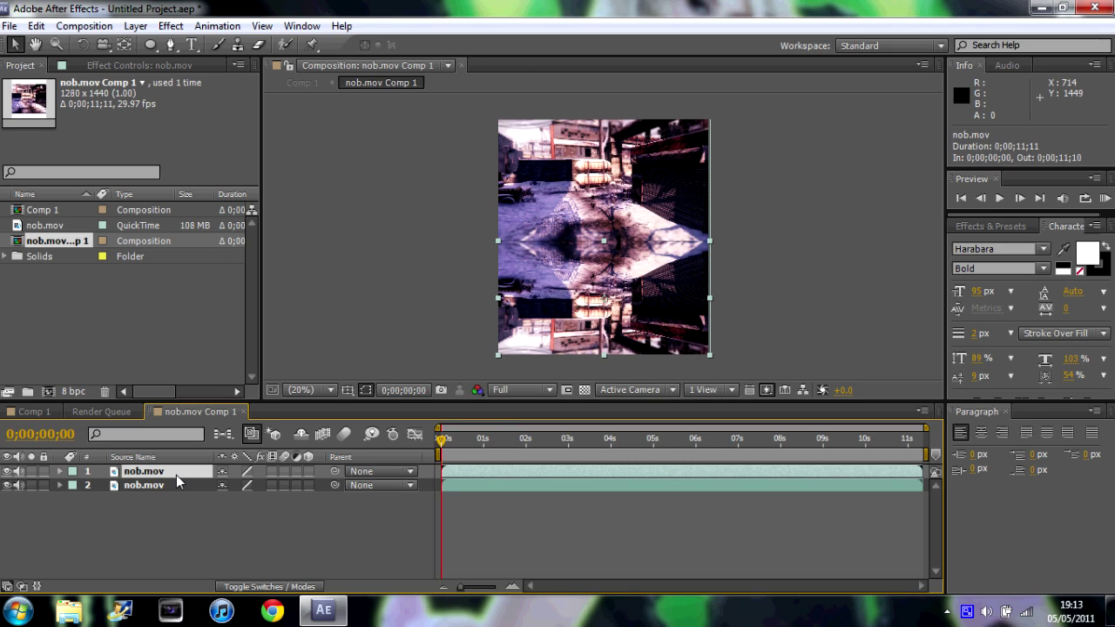
key(t)
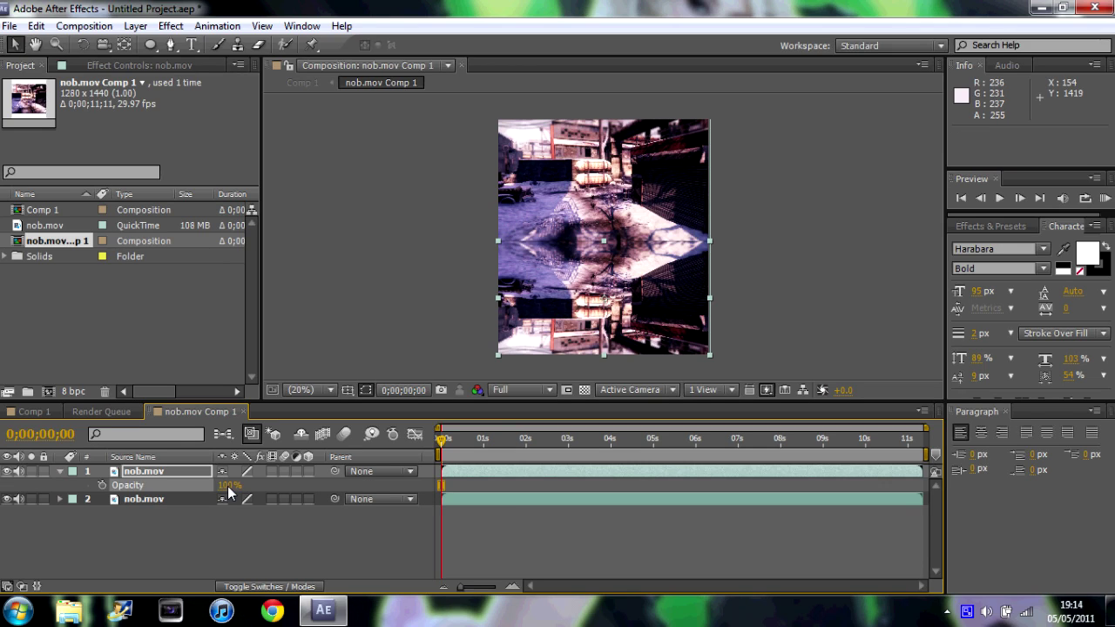
click(149, 48)
drag(147, 50, 168, 60)
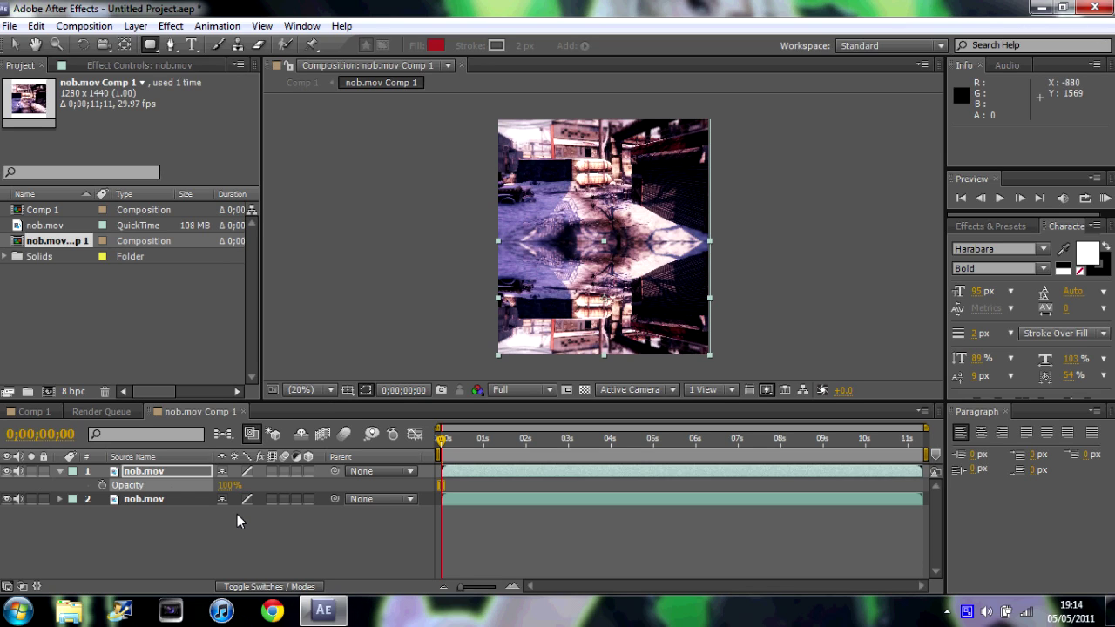
click(154, 468)
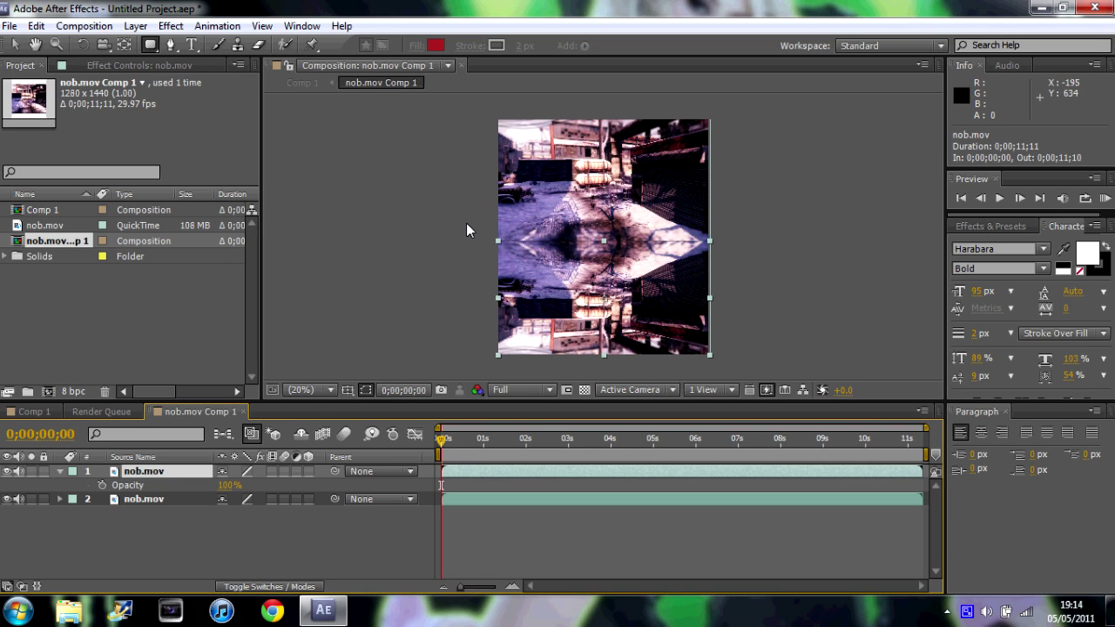
Step: Mask the reflection with a rectangle feathered to 71 pixels, then go back to Comp 1
mouse_move(449, 201)
mouse_down()
mouse_move(548, 249)
mouse_move(652, 256)
mouse_up()
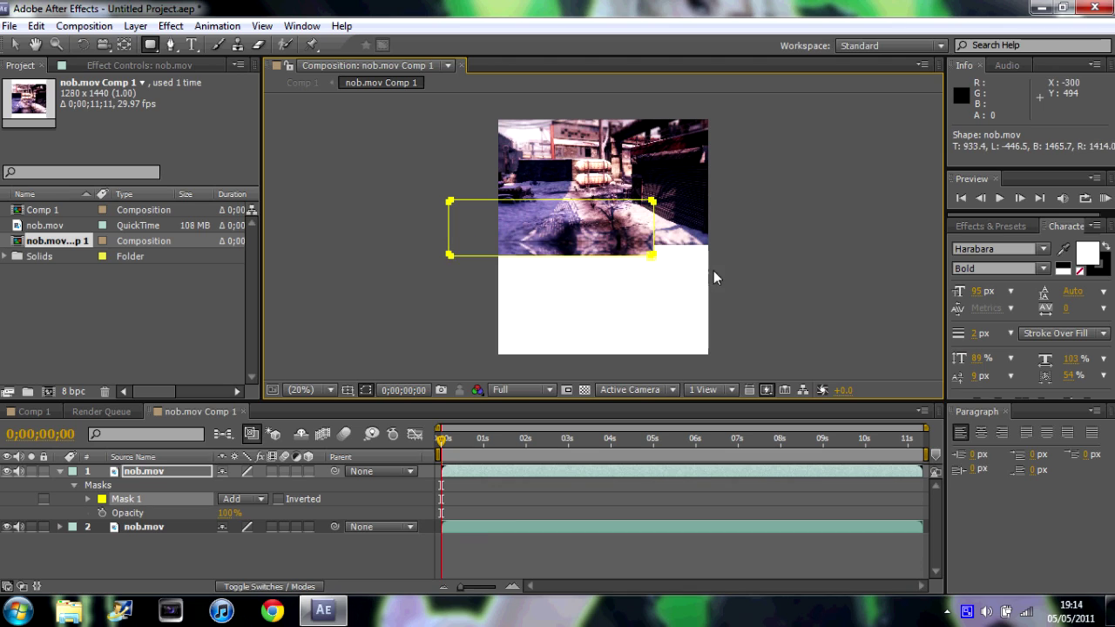
drag(713, 271, 751, 291)
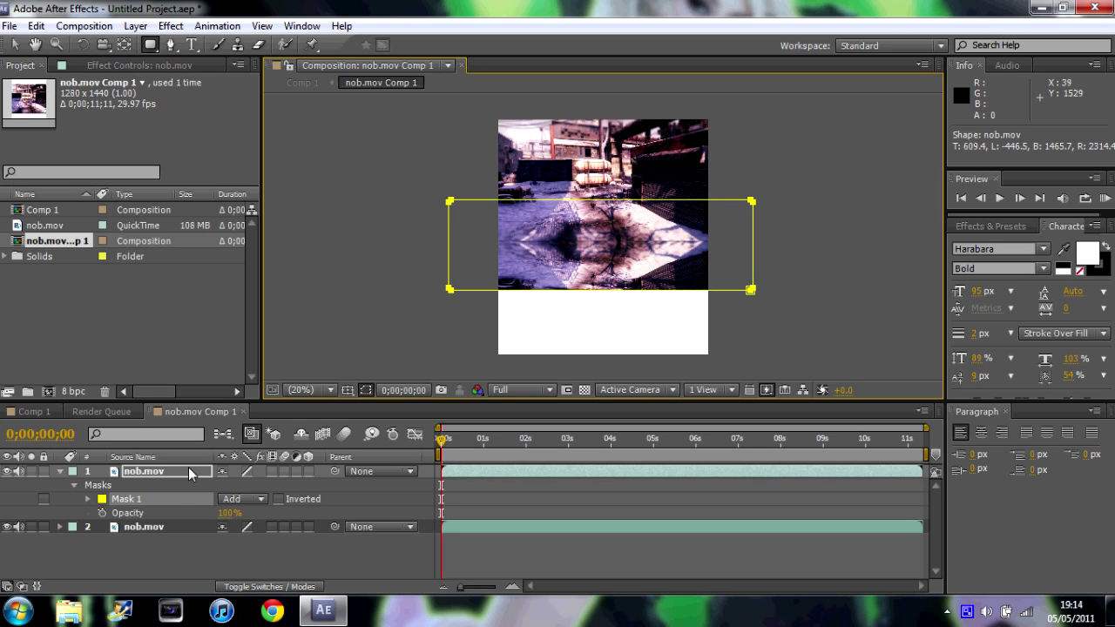
key(f)
drag(237, 500, 526, 520)
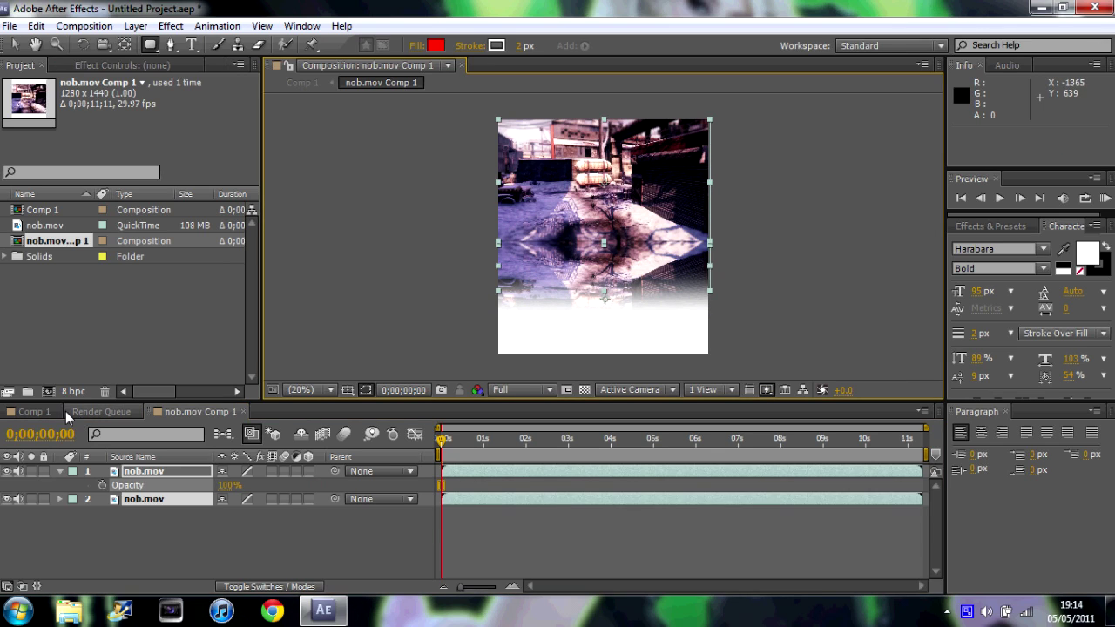
click(35, 412)
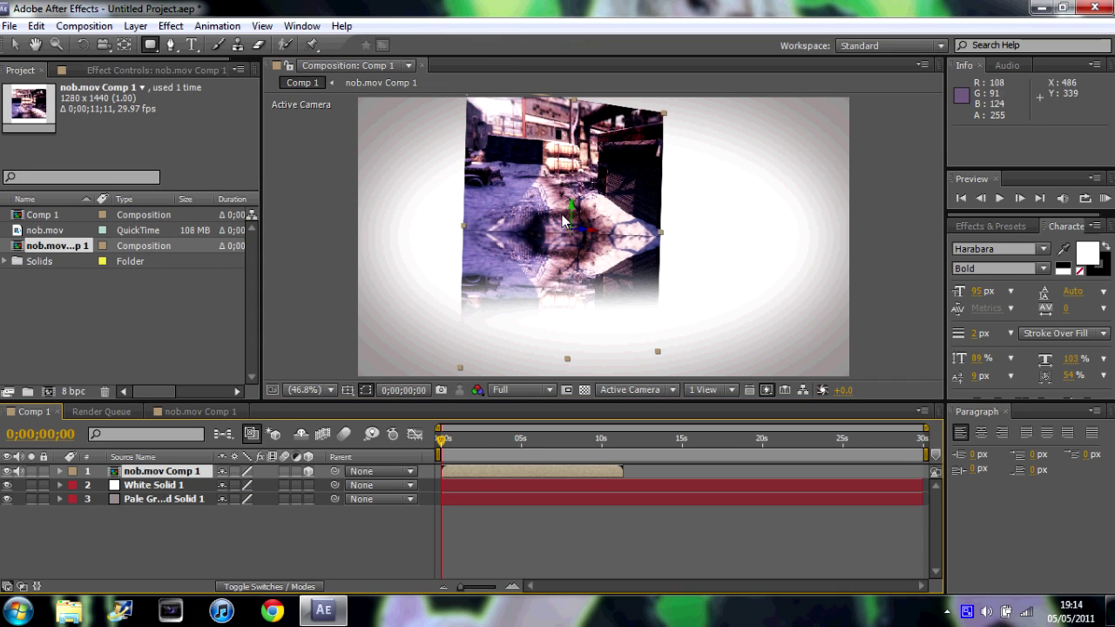
Step: Shift the nob.mov Comp 1 layer toward the left of the white vignette
click(12, 45)
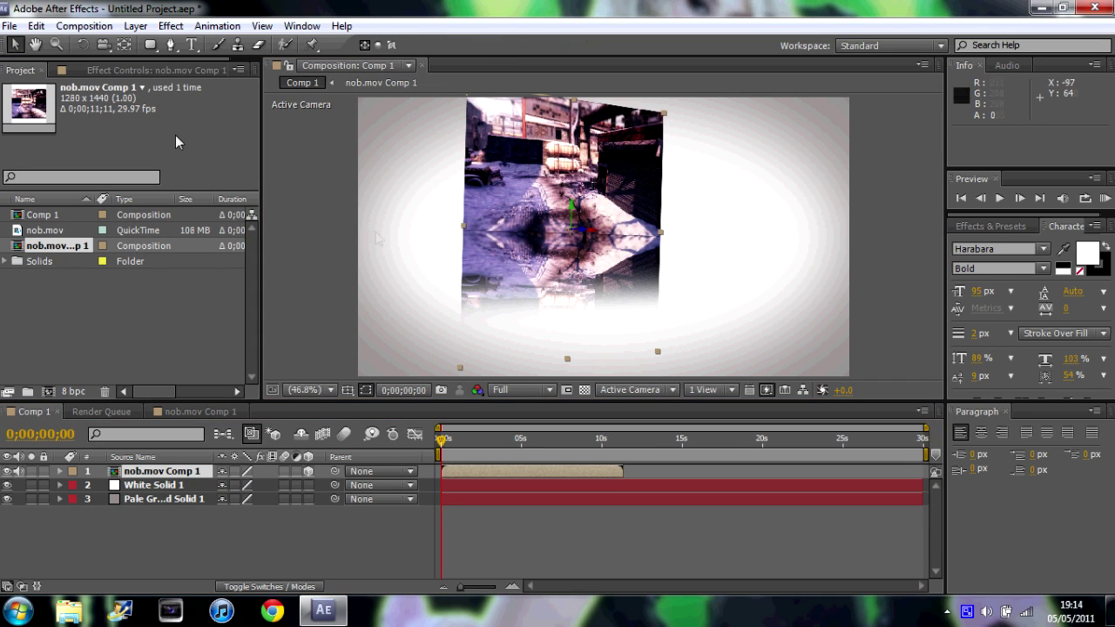
drag(562, 150, 542, 168)
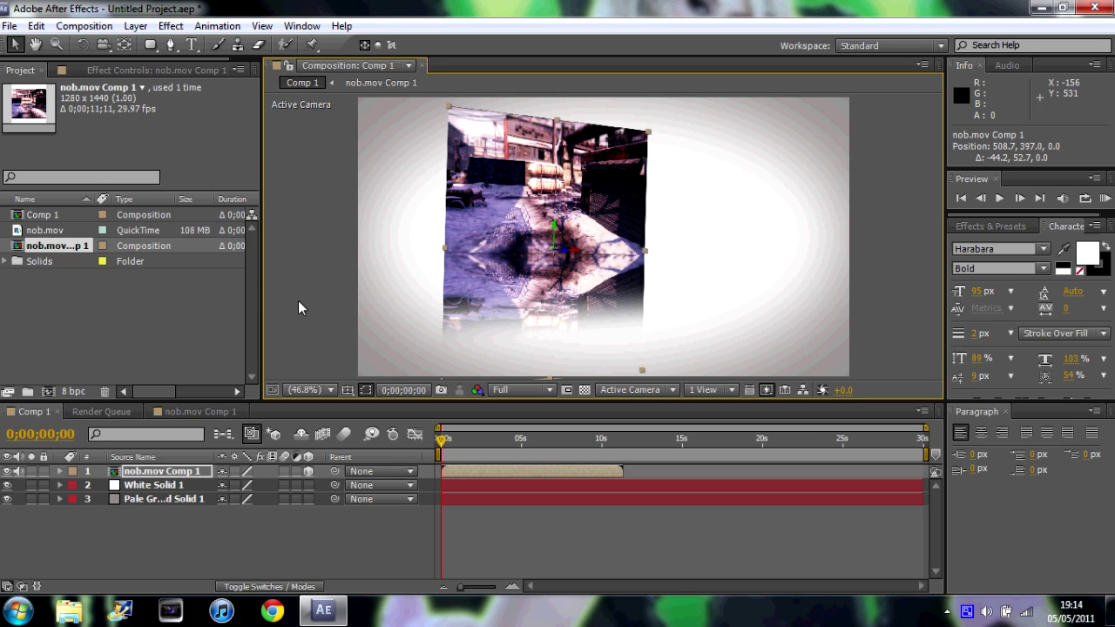
click(267, 558)
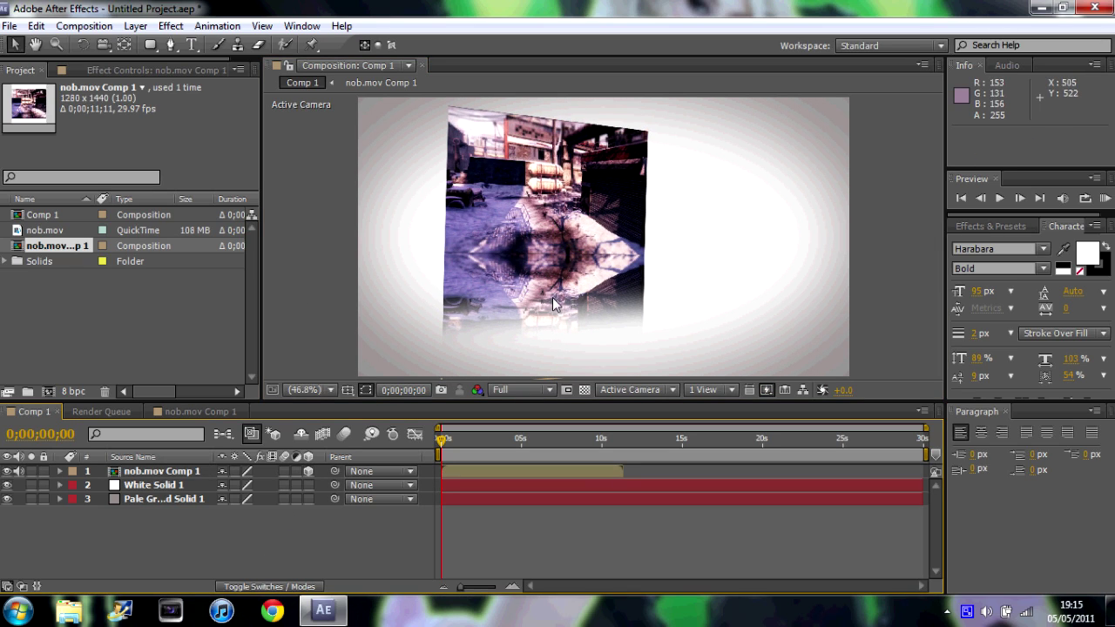
drag(566, 199, 527, 196)
click(292, 220)
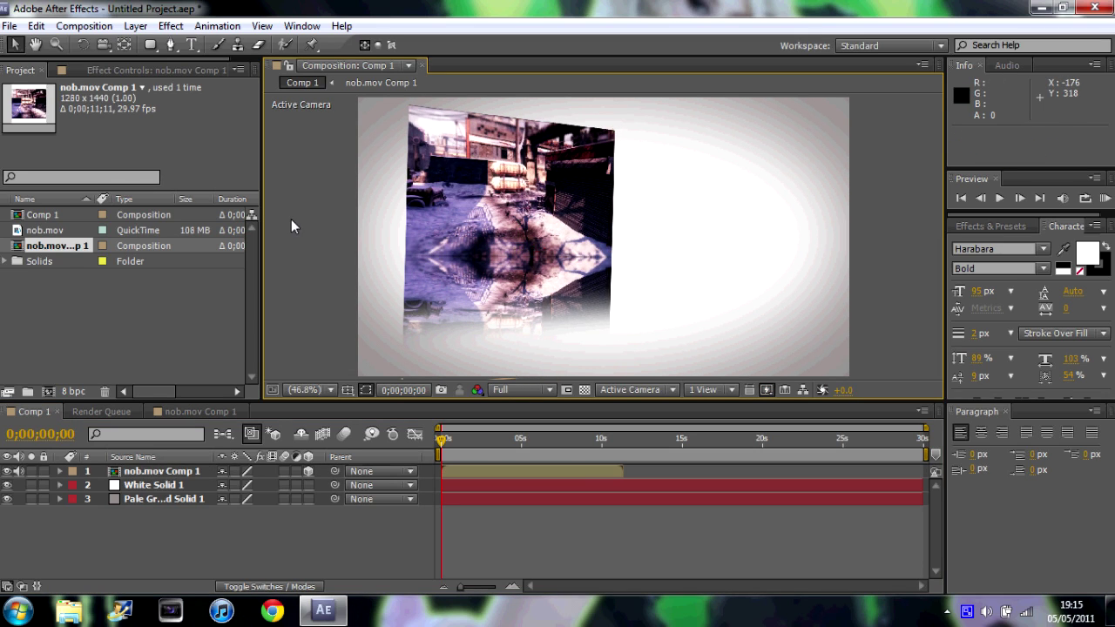
click(192, 45)
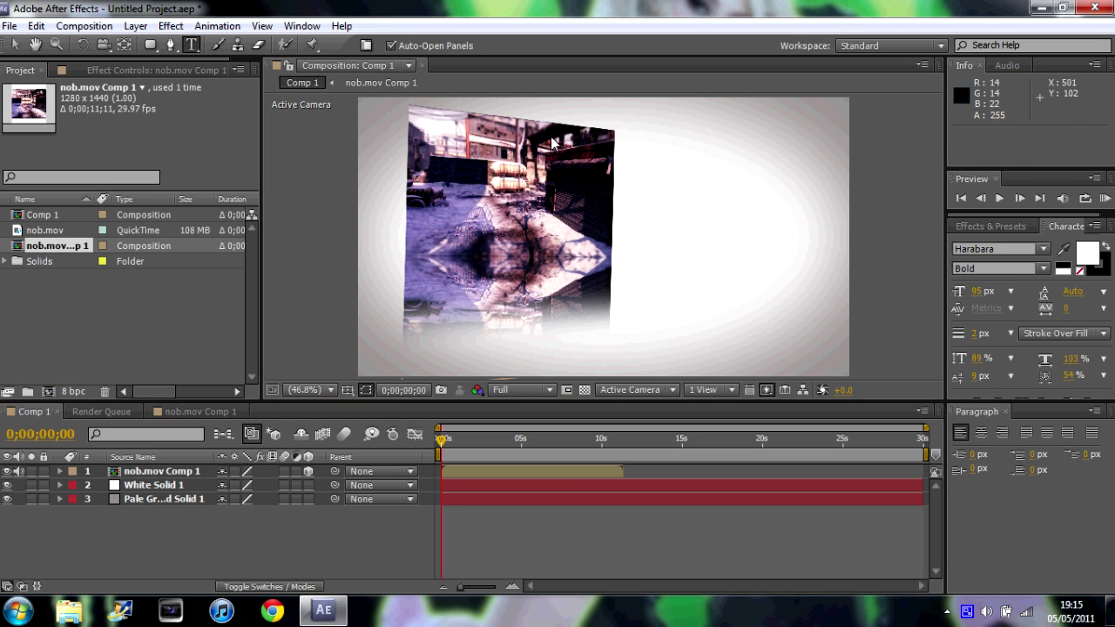
Step: Create a text layer reading 'Subscribe', 'For More', 'AAE', 'Tuts? <3' on four lines
click(666, 161)
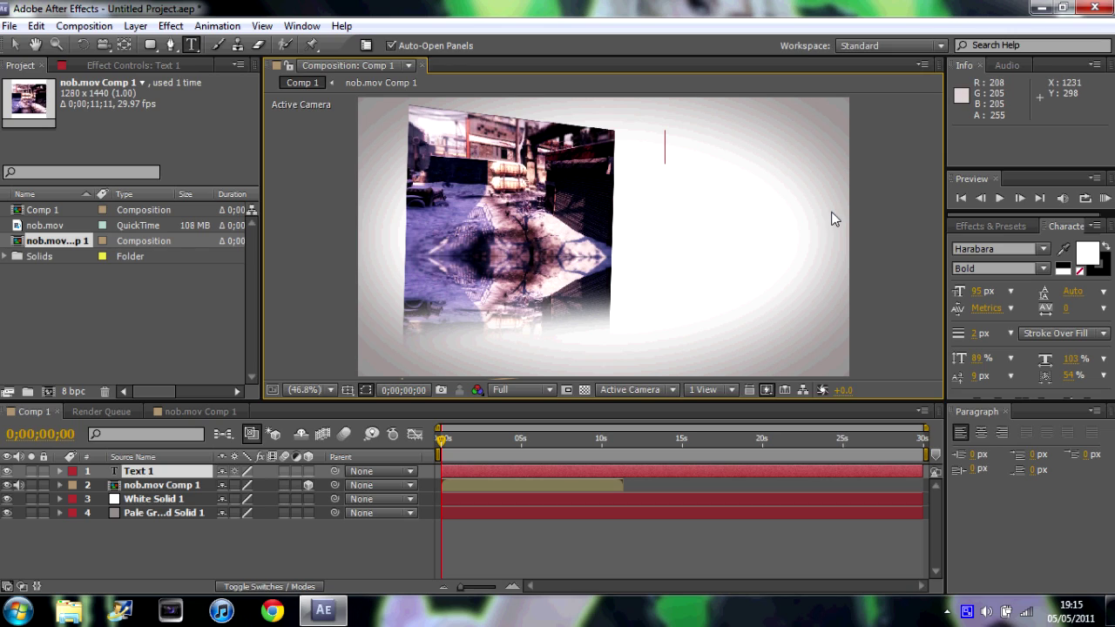
text(Subsc)
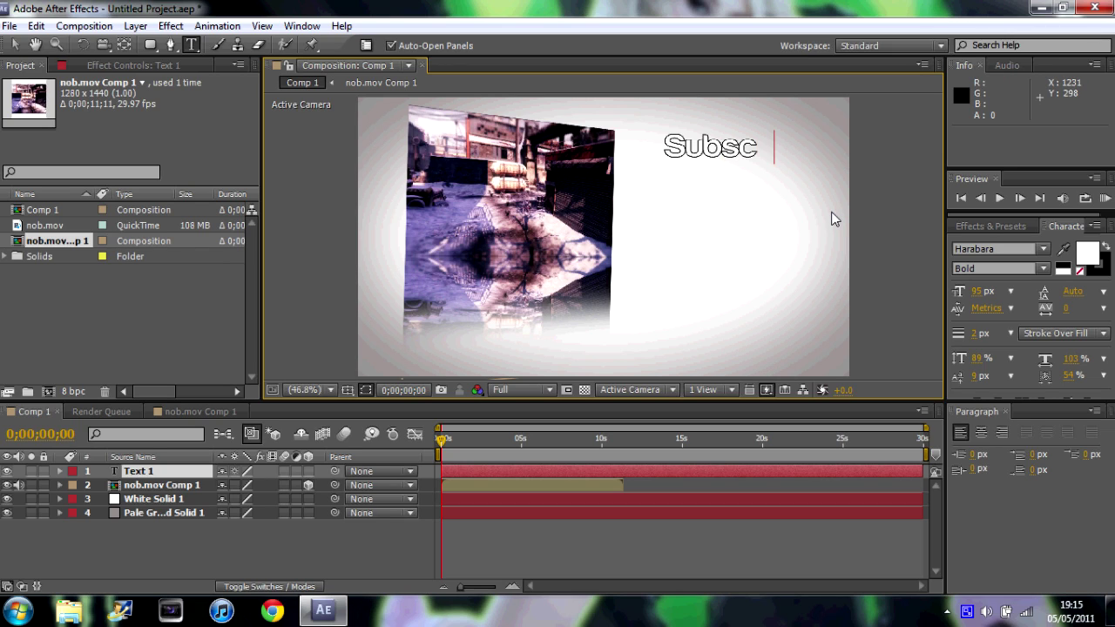
text(ribe)
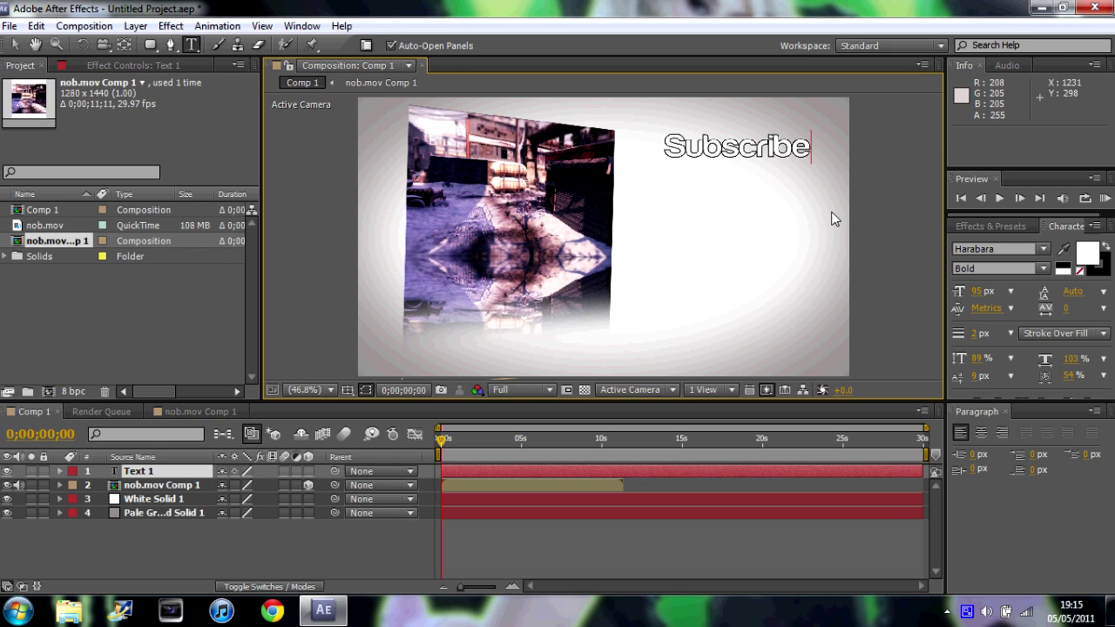
key(Return)
text(For More)
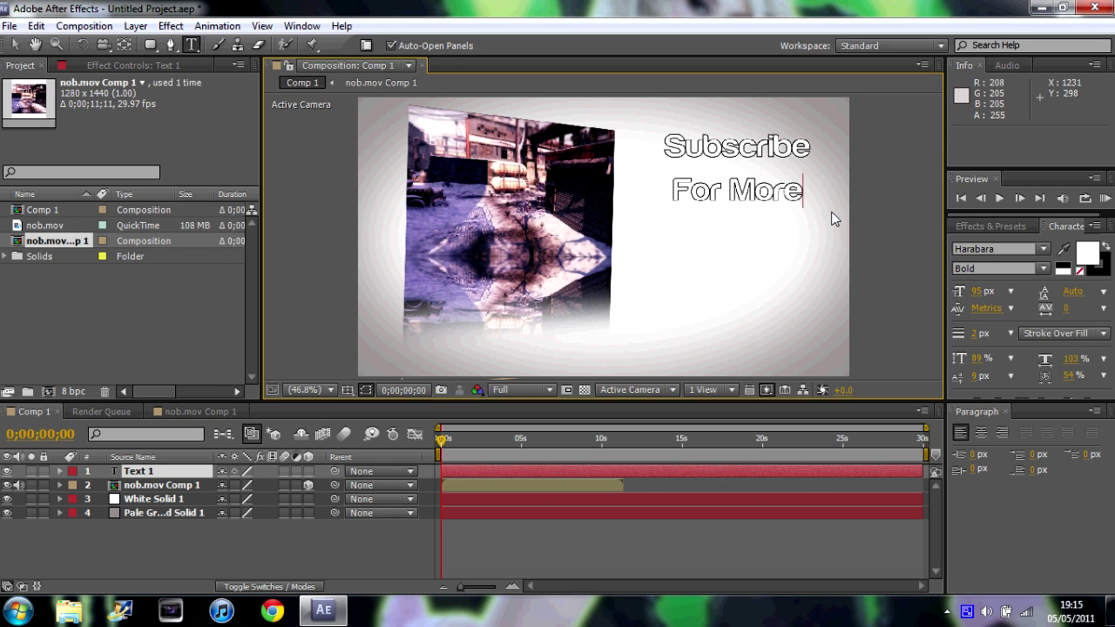
key(Return)
text(AAE)
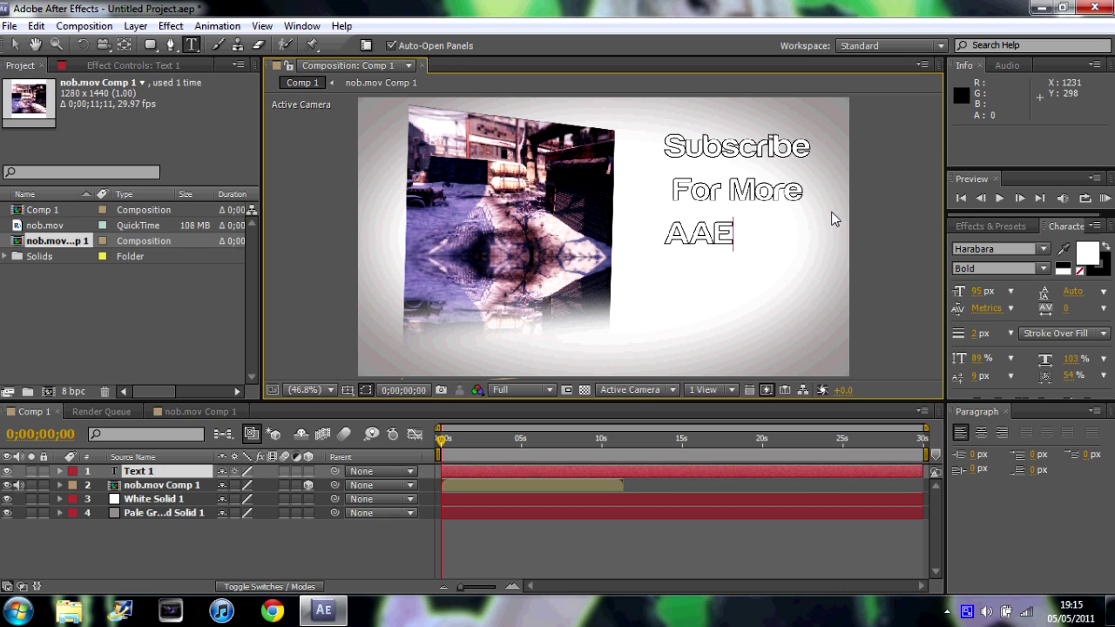
key(Return)
text(Tuts)
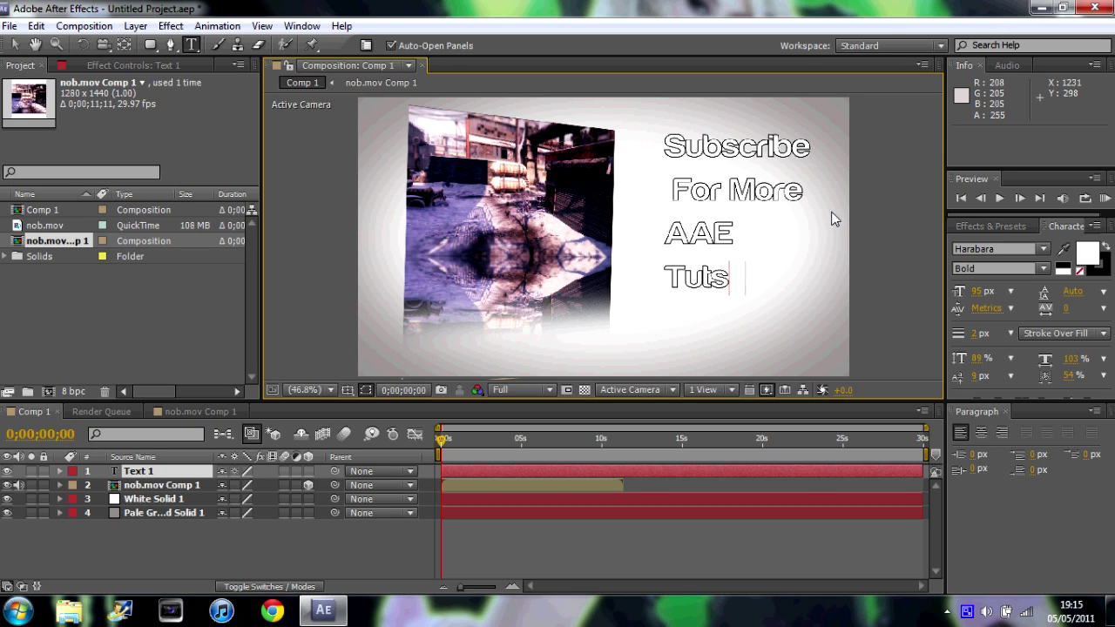
text(? <£)
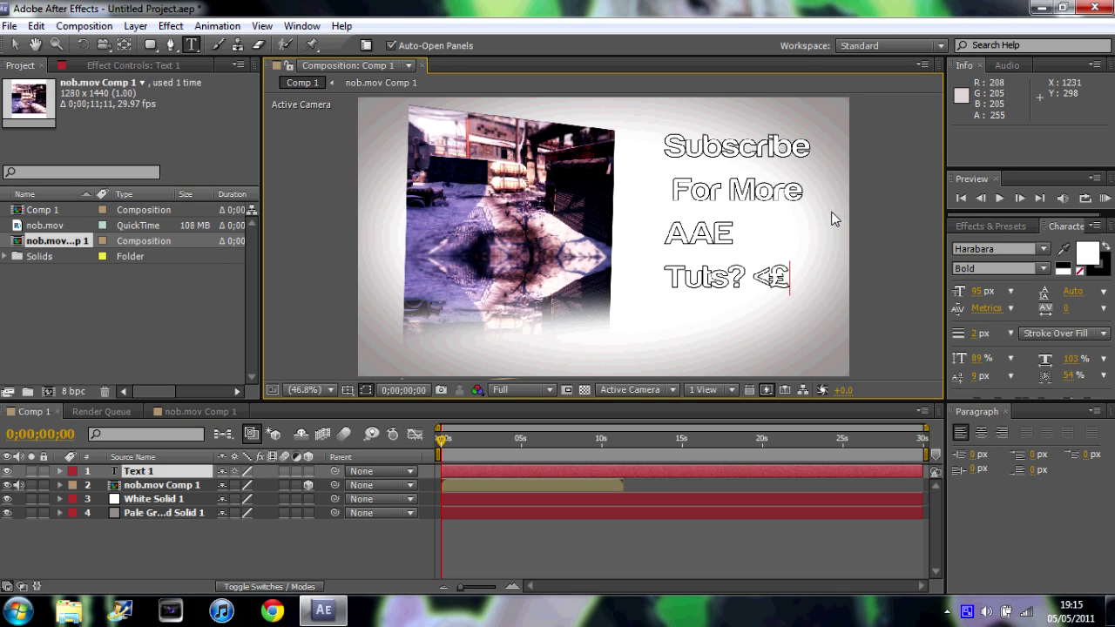
key(BackSpace)
text(3)
drag(817, 284, 664, 144)
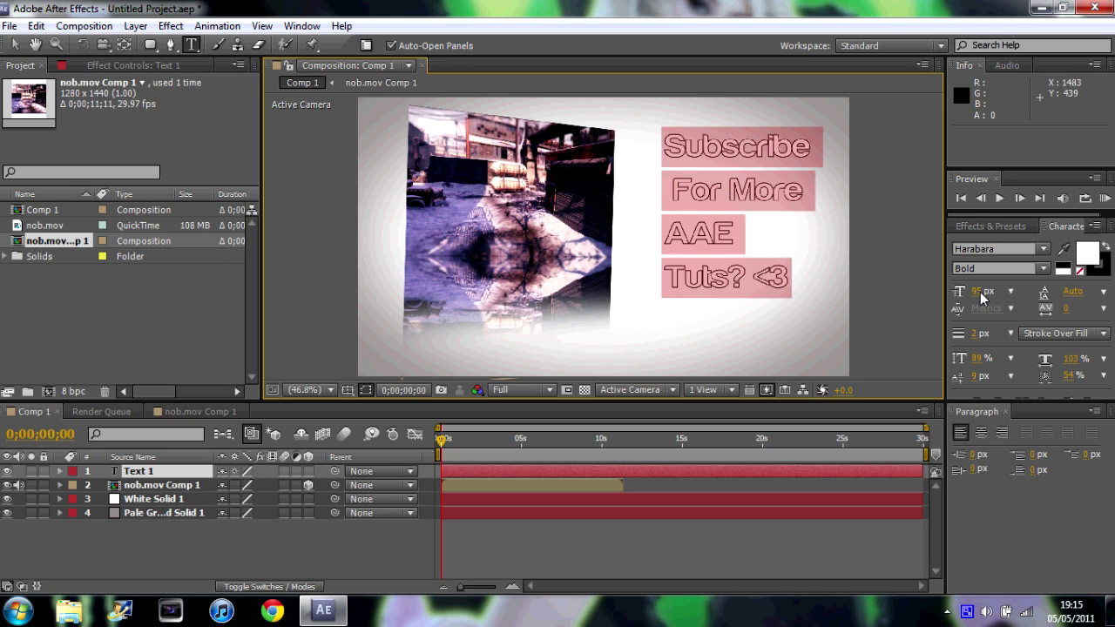
Step: Widen the text's outline stroke and color it bright cyan
drag(982, 337, 976, 339)
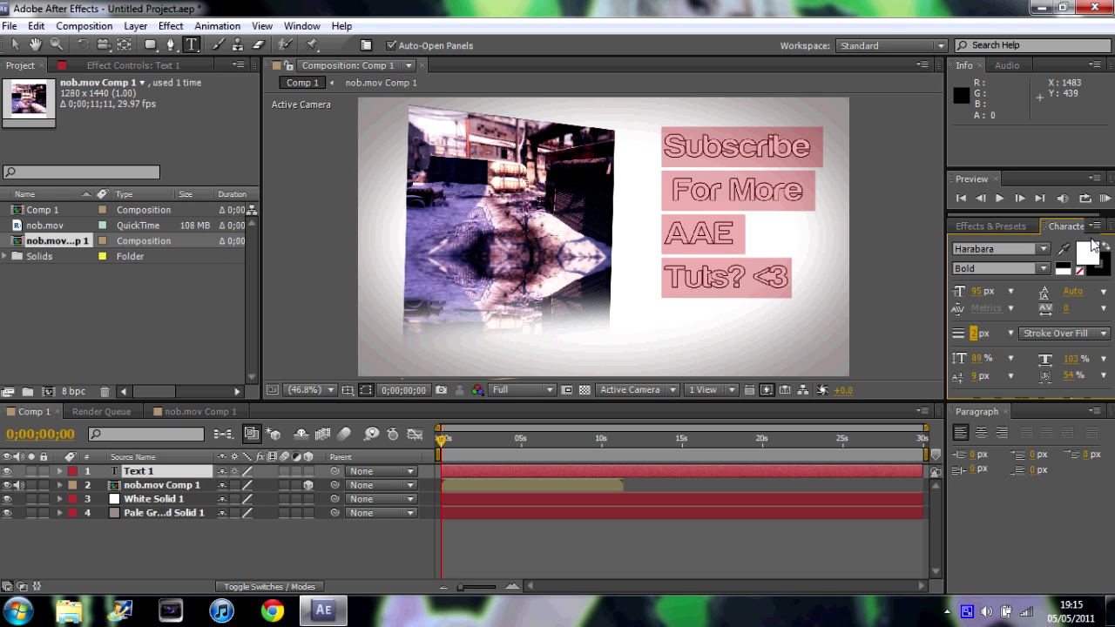
click(1094, 275)
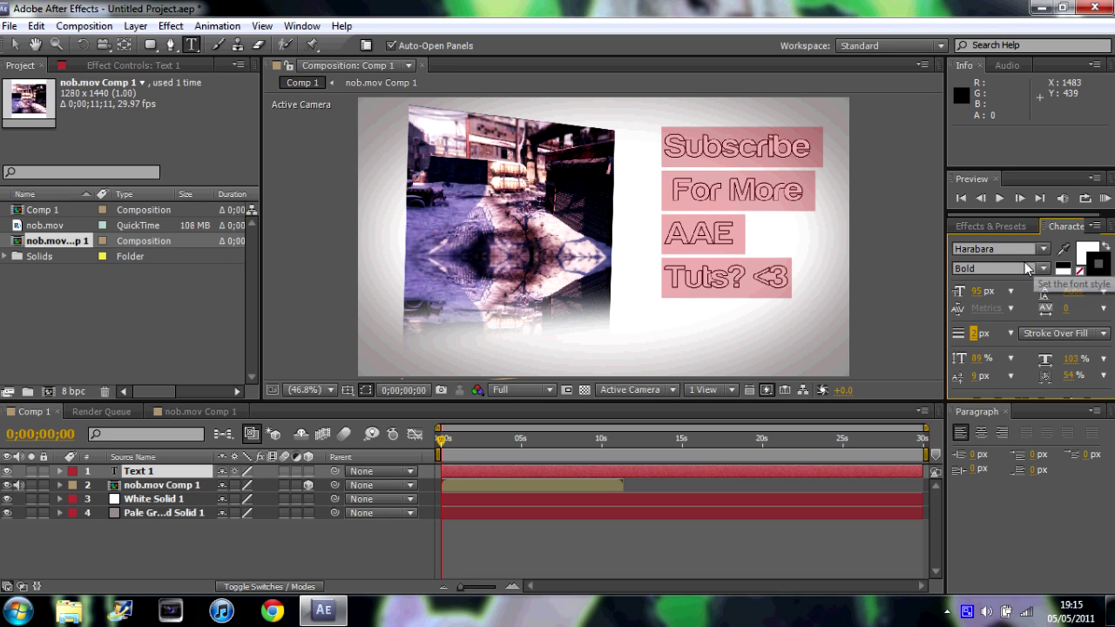
click(1097, 271)
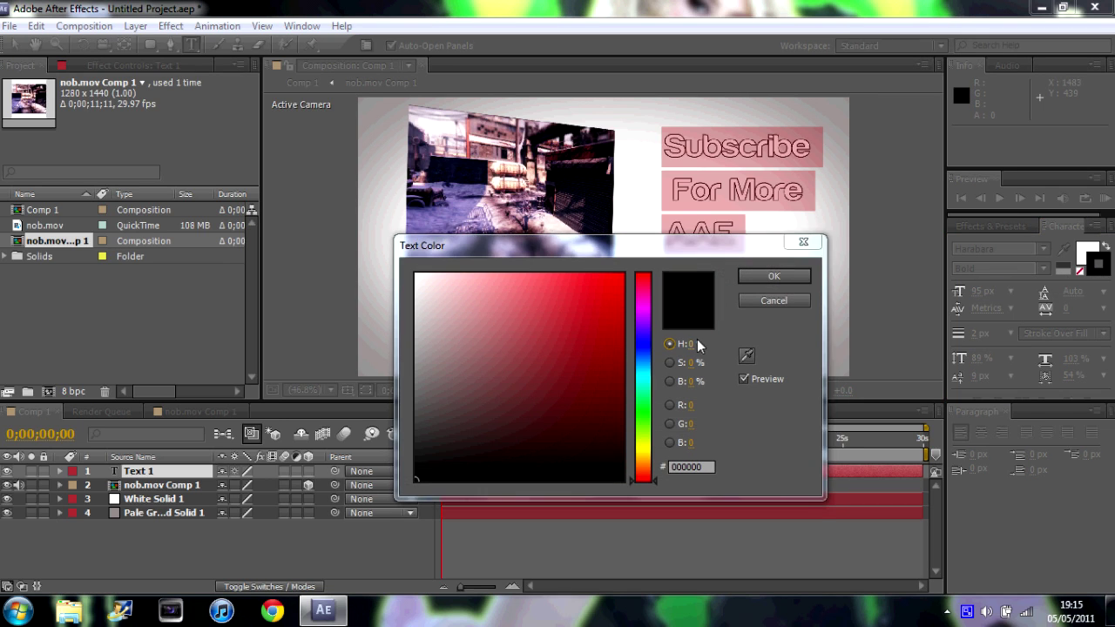
click(647, 374)
drag(625, 368, 642, 239)
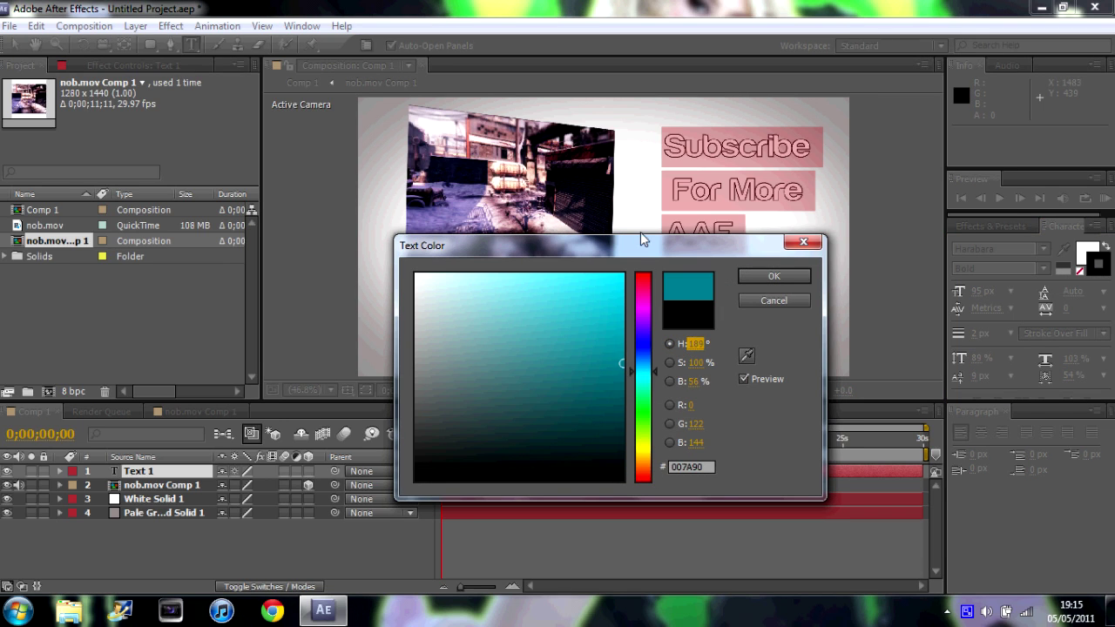
click(759, 282)
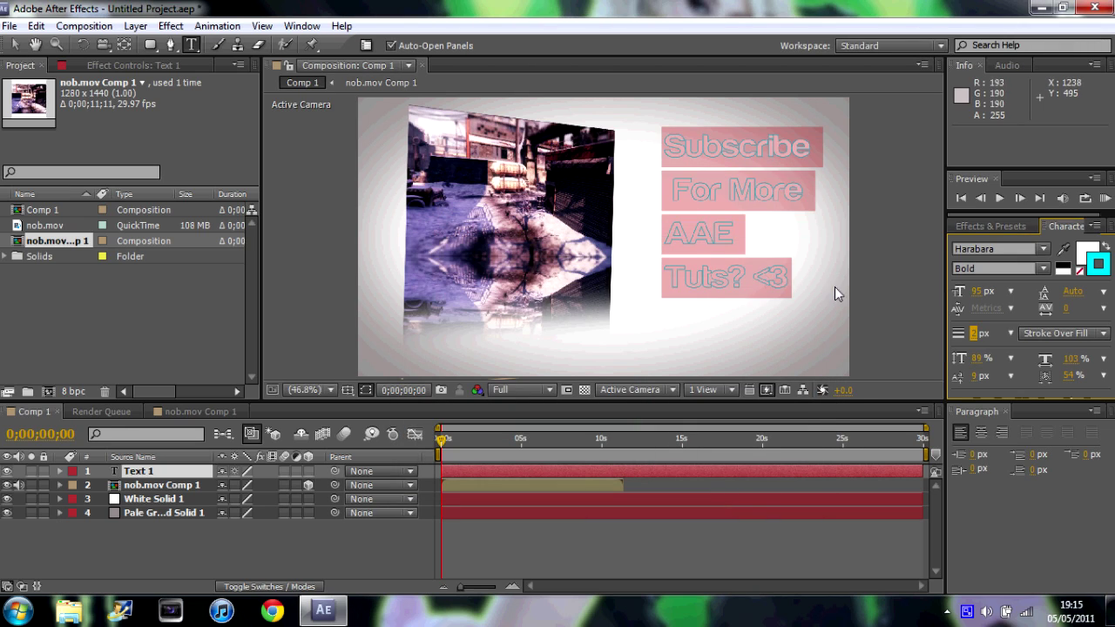
click(767, 281)
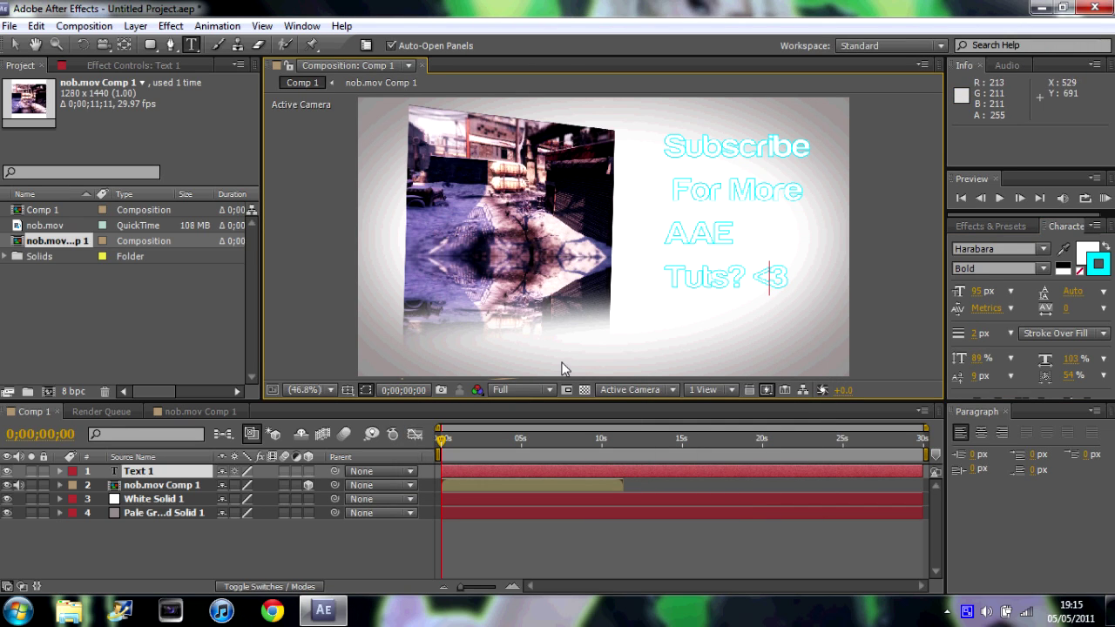
click(309, 471)
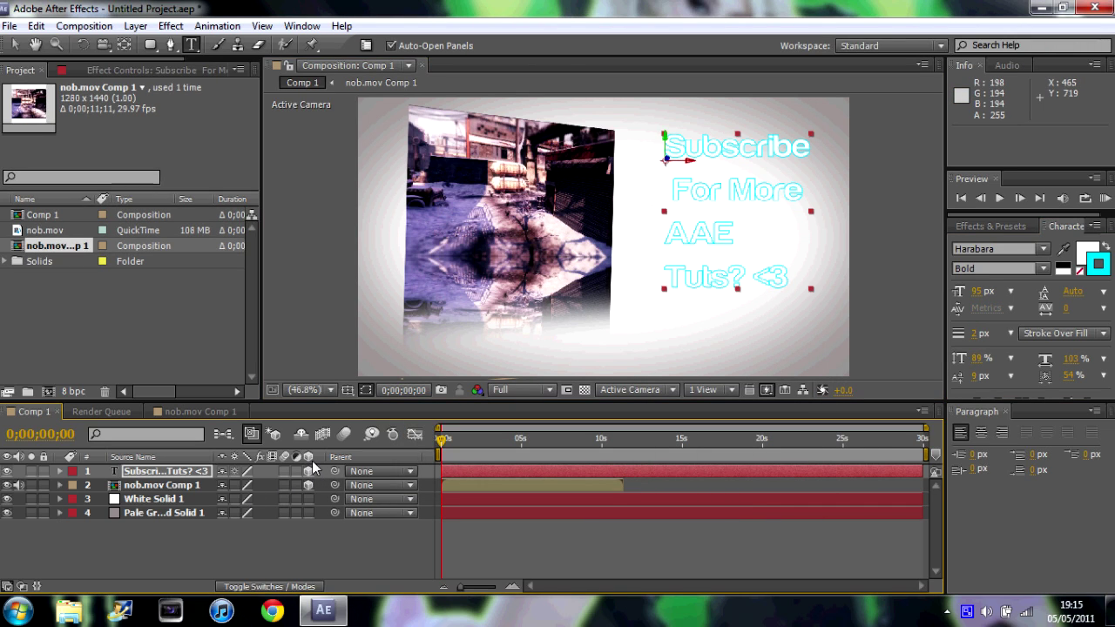
Step: Rotate the 3D Subscribe text about 27.7° around its Y axis
click(83, 44)
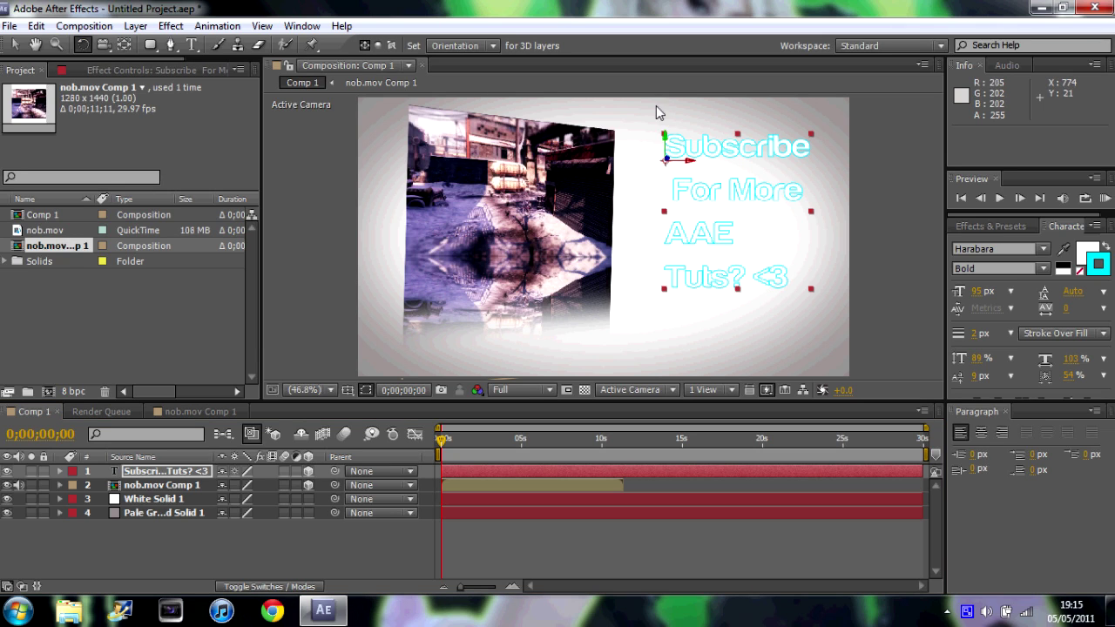
drag(664, 135, 653, 140)
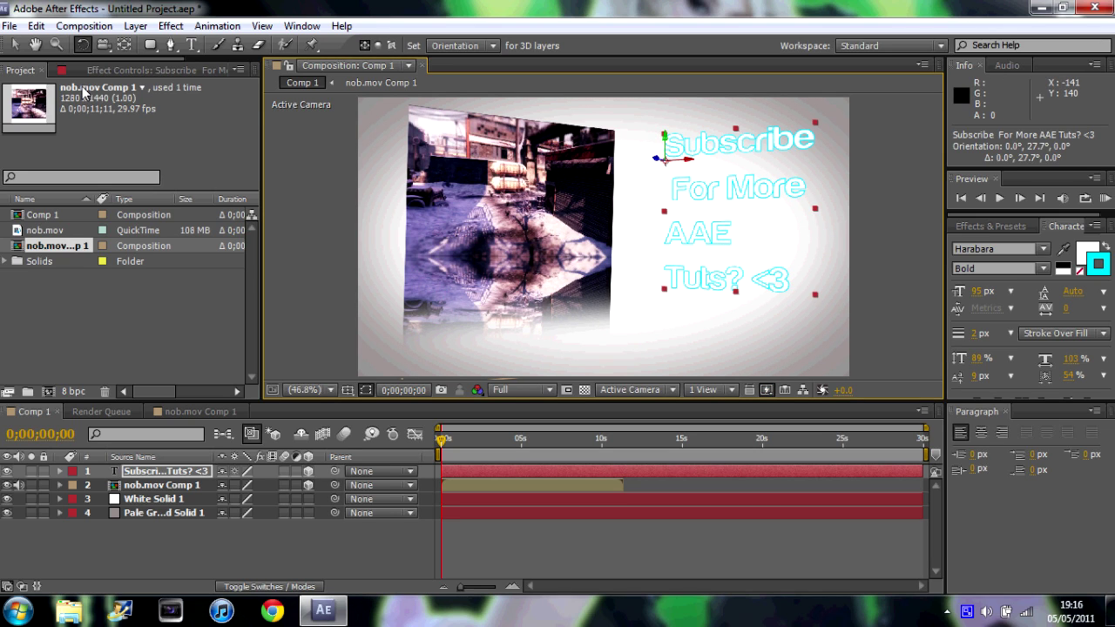
click(13, 45)
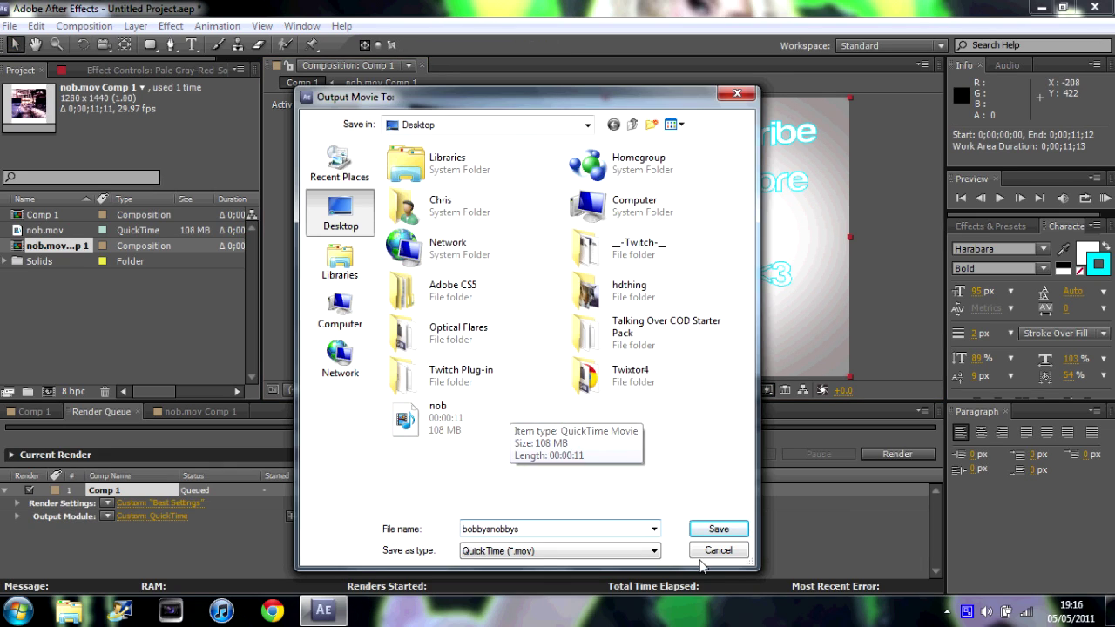
Step: Output Comp 1 to bobbysnobbys.mov on the Desktop and render it
click(716, 533)
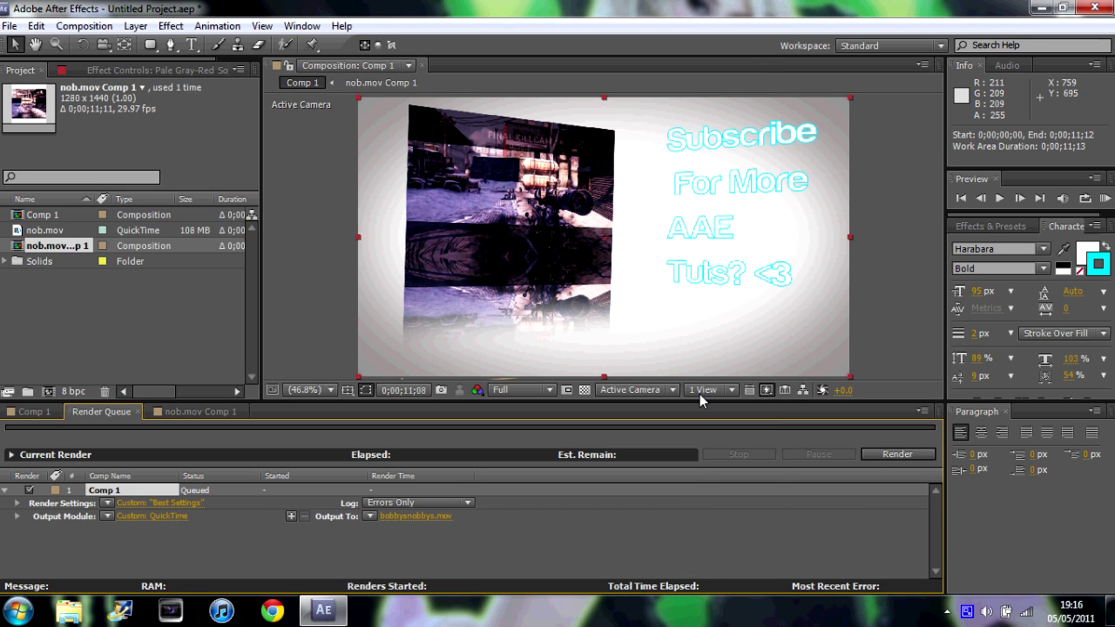
click(886, 455)
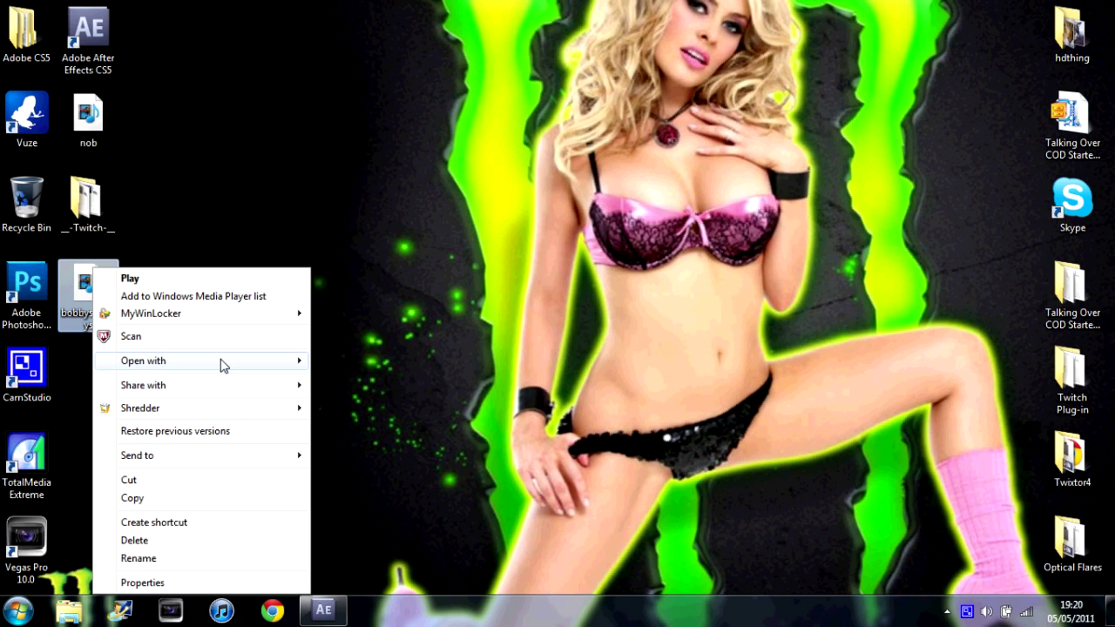
Step: Open bobbysnobbys.mov from the desktop in QuickTime Player
mouse_move(226, 371)
click(384, 382)
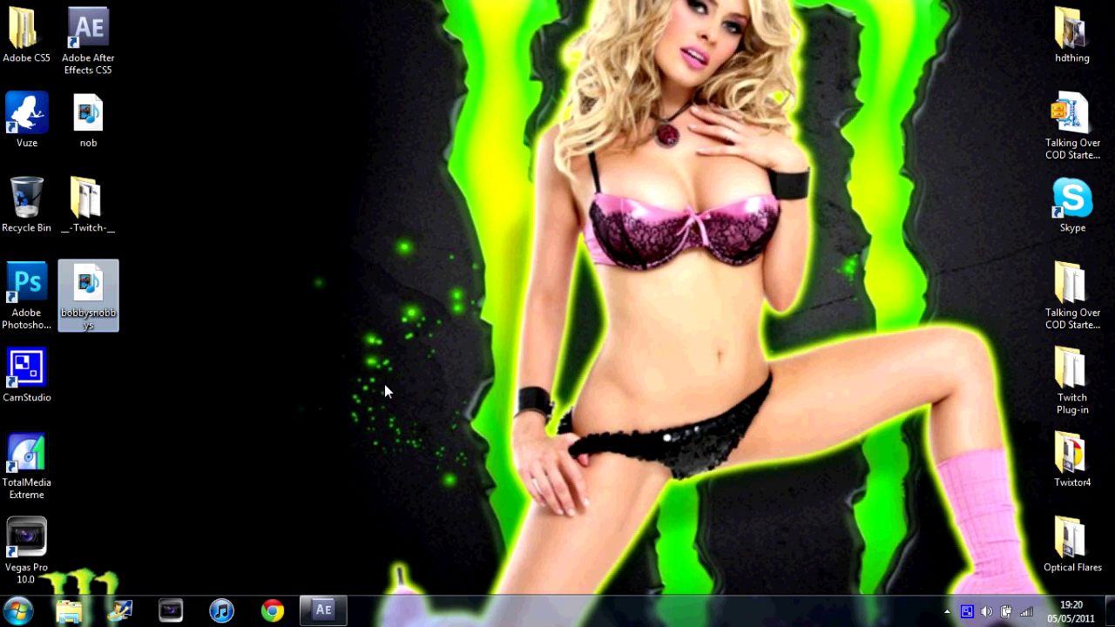
click(327, 342)
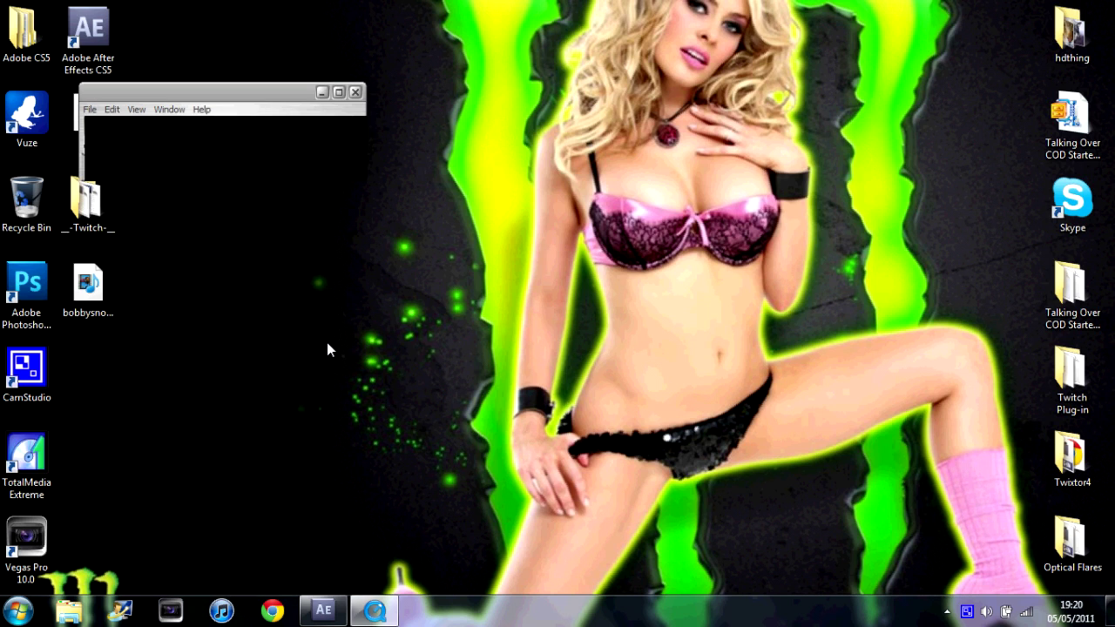